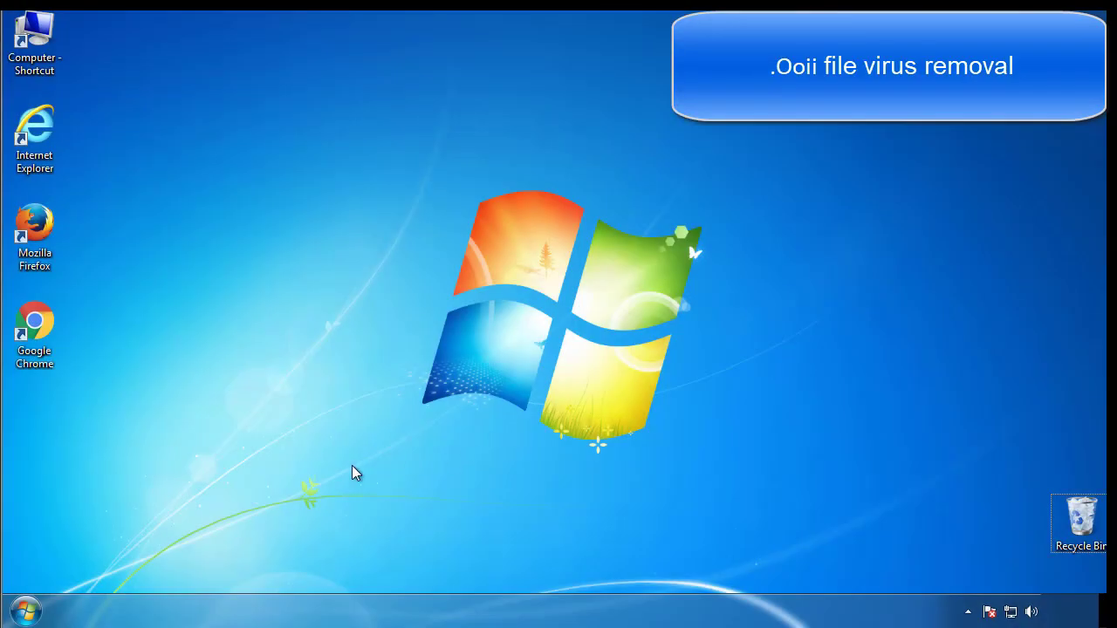
Enable Safe boot with the Minimal option in System Configuration (msconfig), restart the computer, and dismiss the safe mode help
{"action": "left_click", "coordinate": [28, 611]}
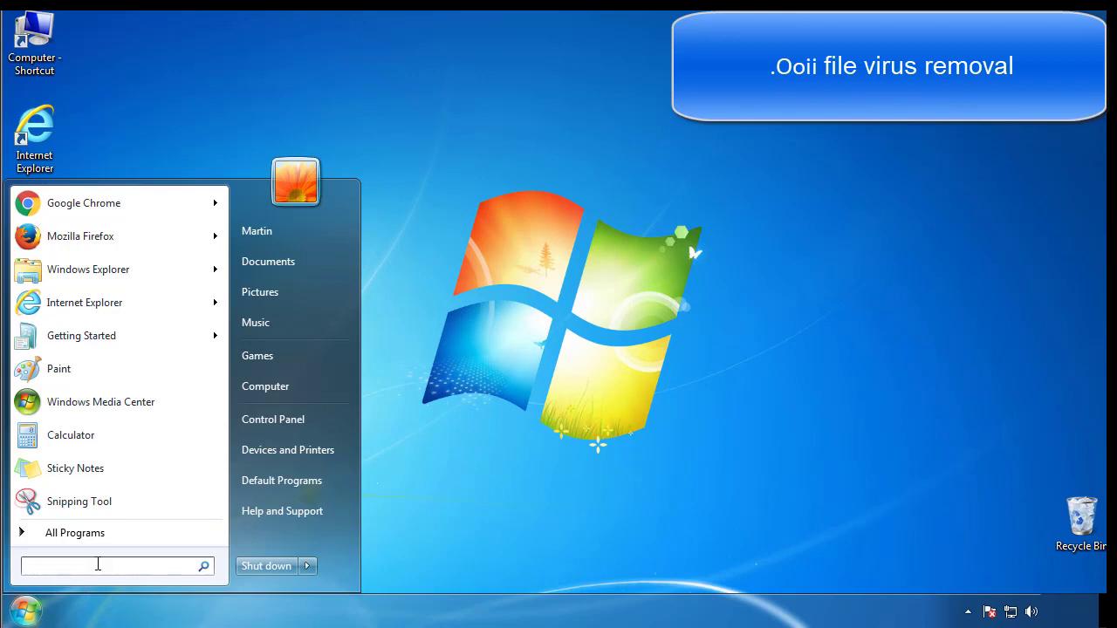
{"action": "type", "text": "msconfig"}
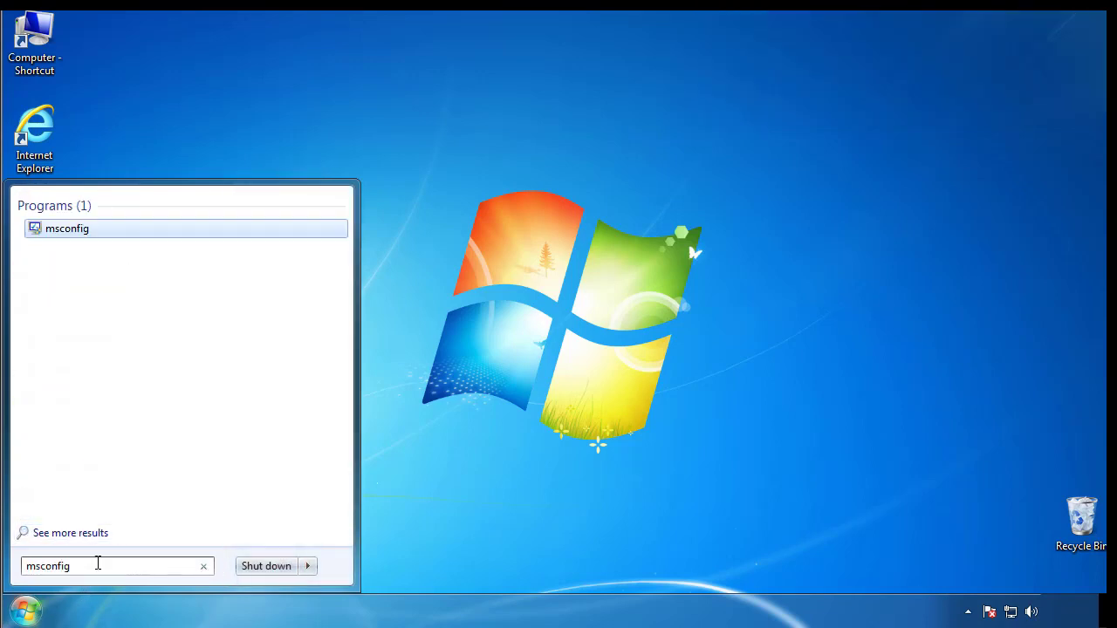
{"action": "key", "text": "Return"}
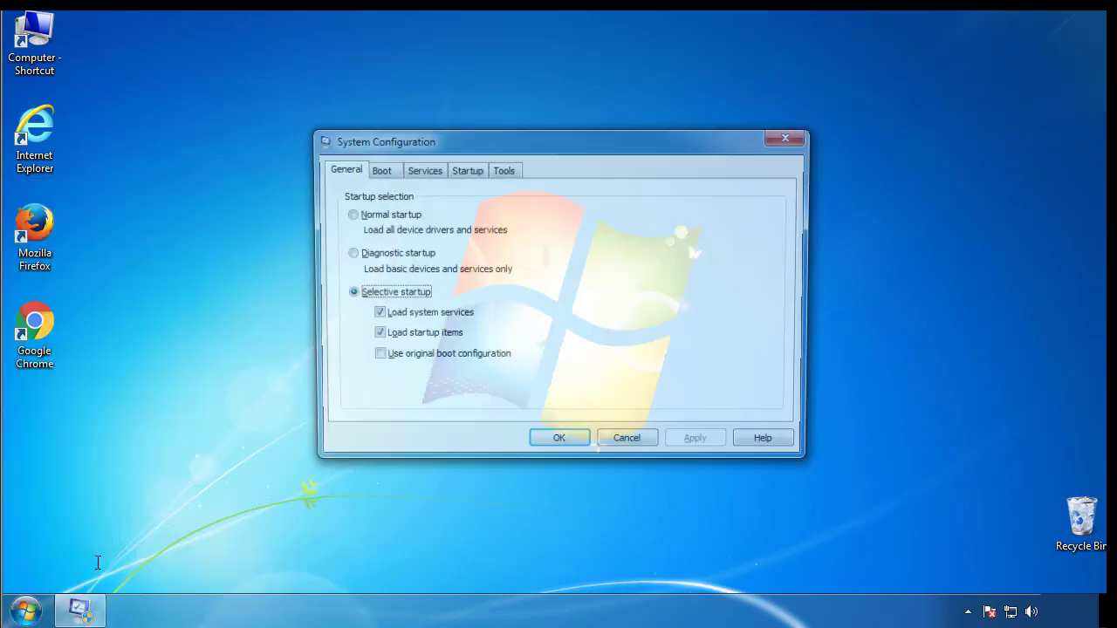
{"action": "left_click", "coordinate": [377, 170]}
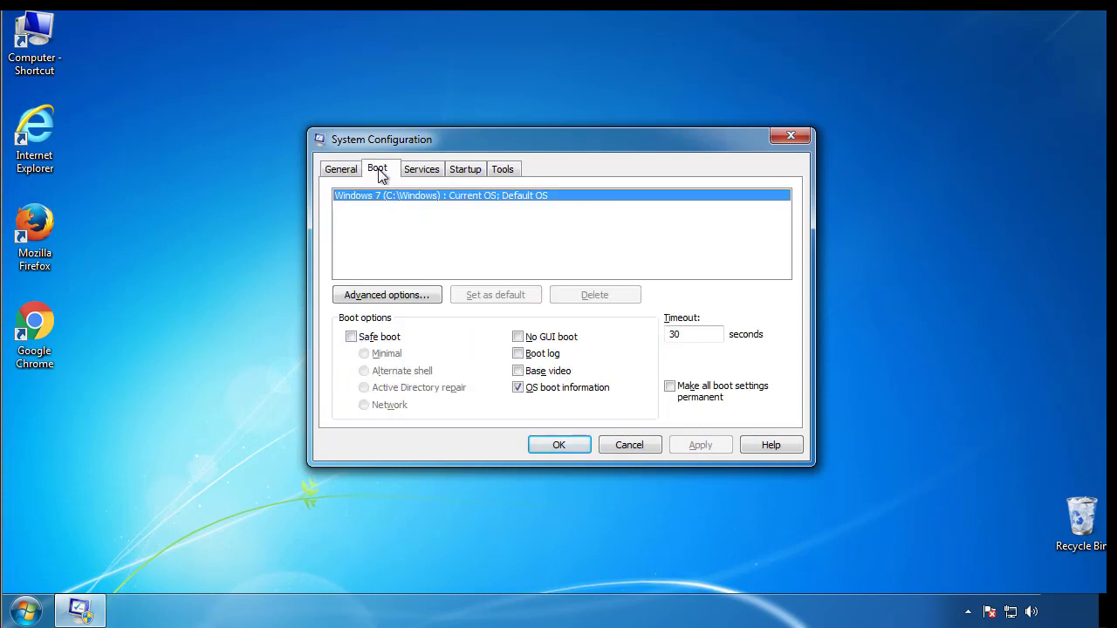
{"action": "left_click", "coordinate": [351, 337]}
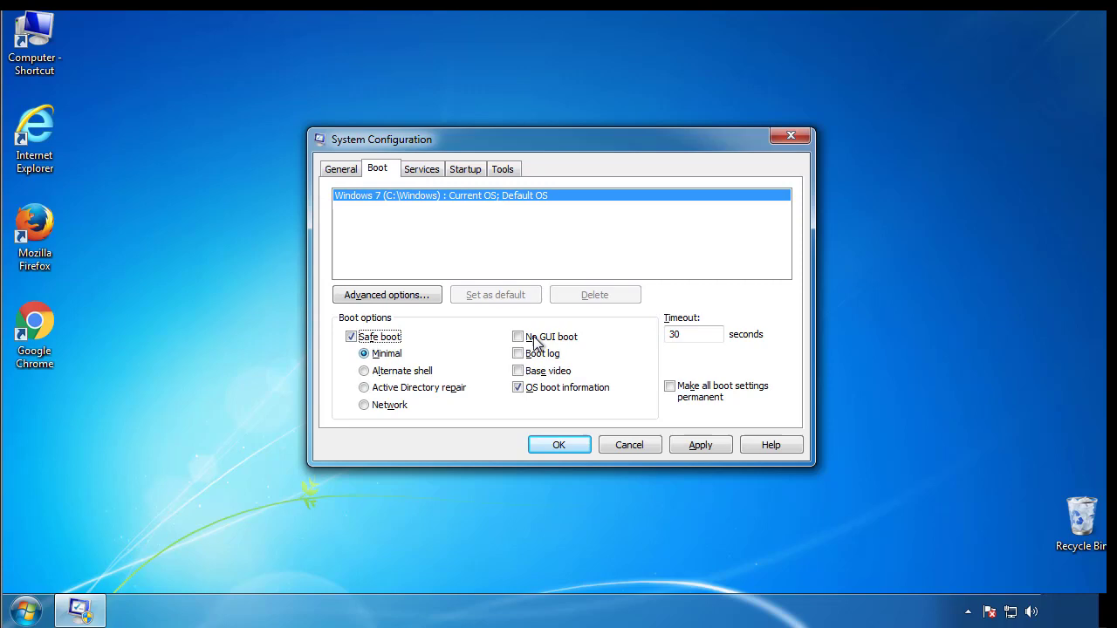
{"action": "left_click", "coordinate": [575, 452]}
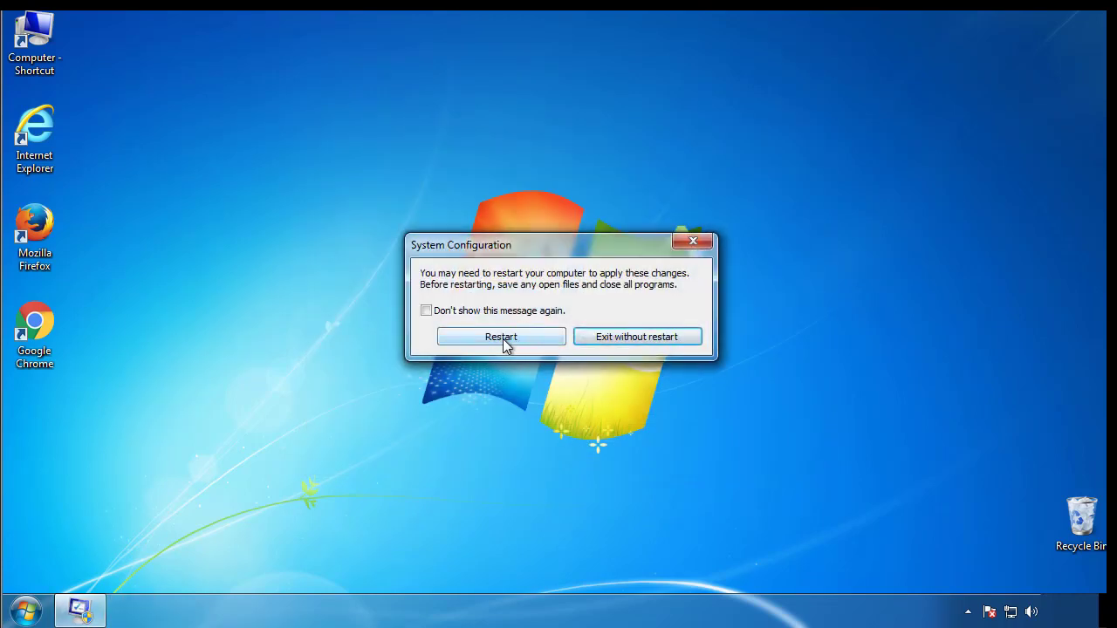
{"action": "left_click", "coordinate": [503, 340]}
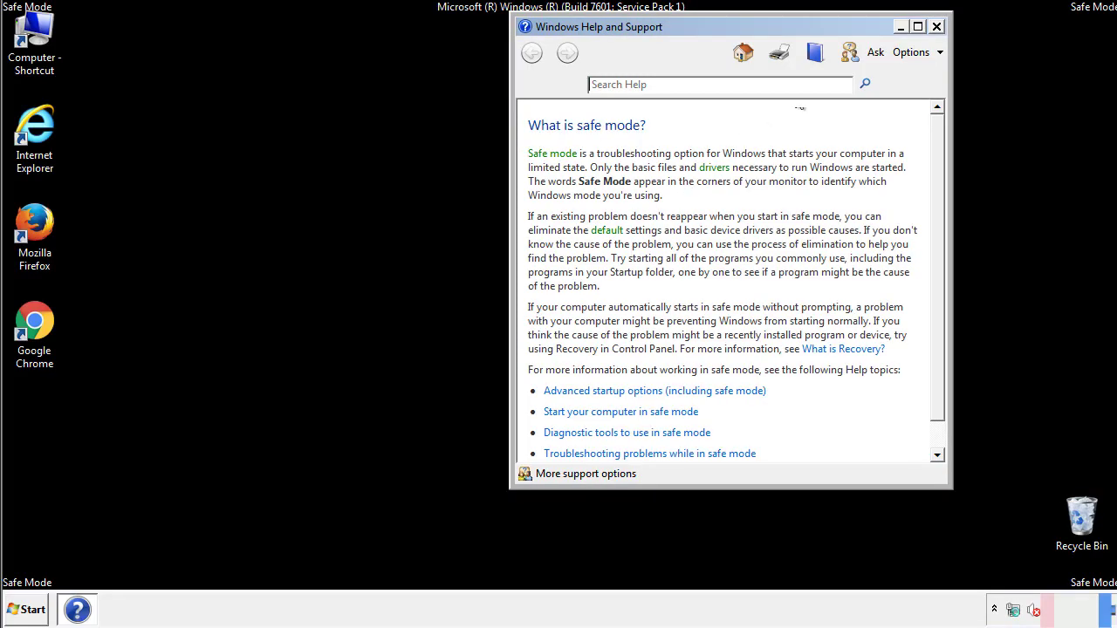
{"action": "left_click", "coordinate": [936, 26]}
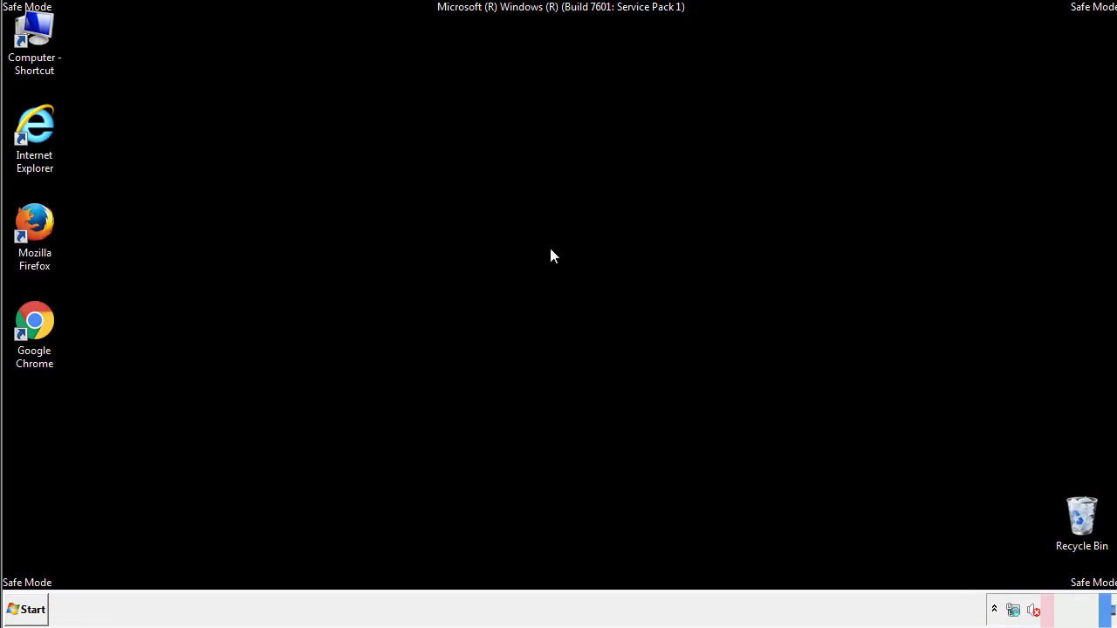
Check in Control Panel's Folder Options that hidden files, folders, and drives are set to be shown
{"action": "left_click", "coordinate": [33, 608]}
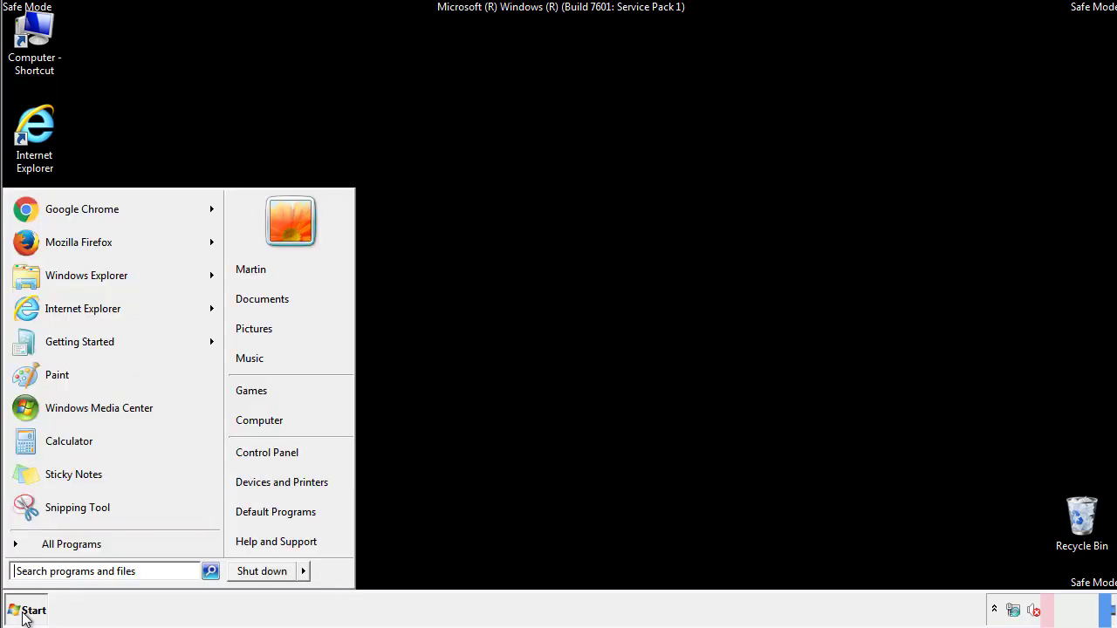
{"action": "left_click", "coordinate": [278, 450]}
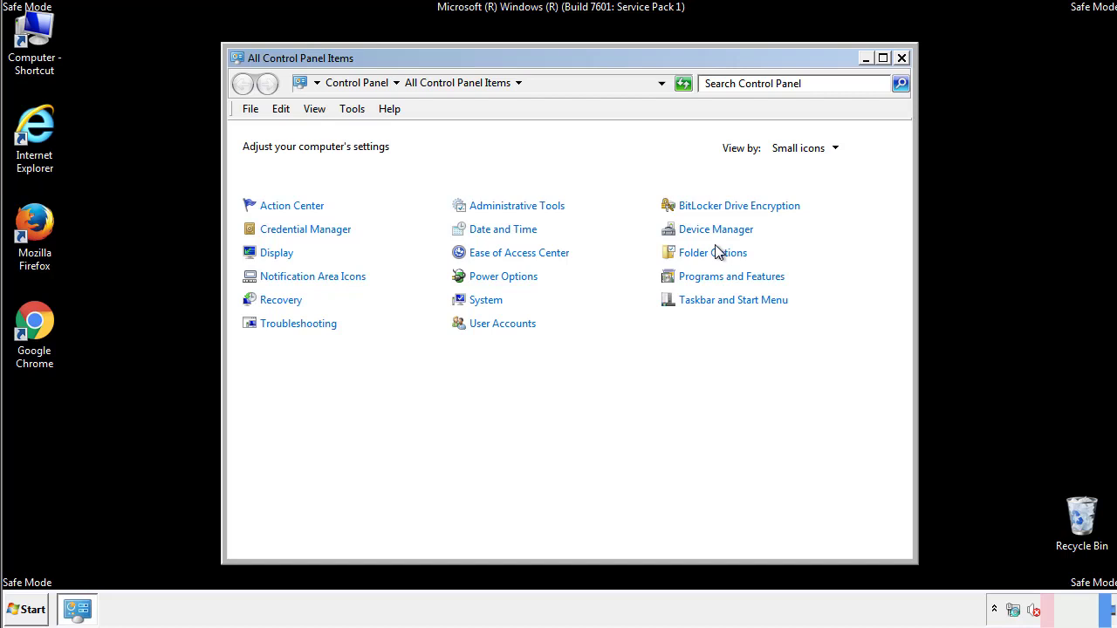
{"action": "left_click", "coordinate": [716, 255]}
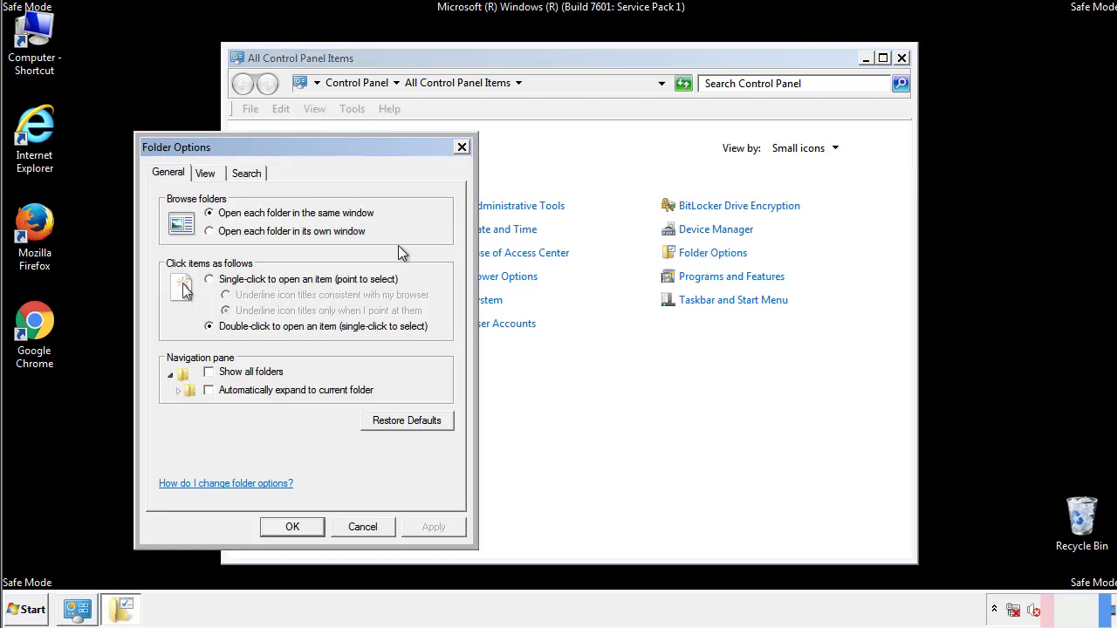
{"action": "left_click", "coordinate": [207, 175]}
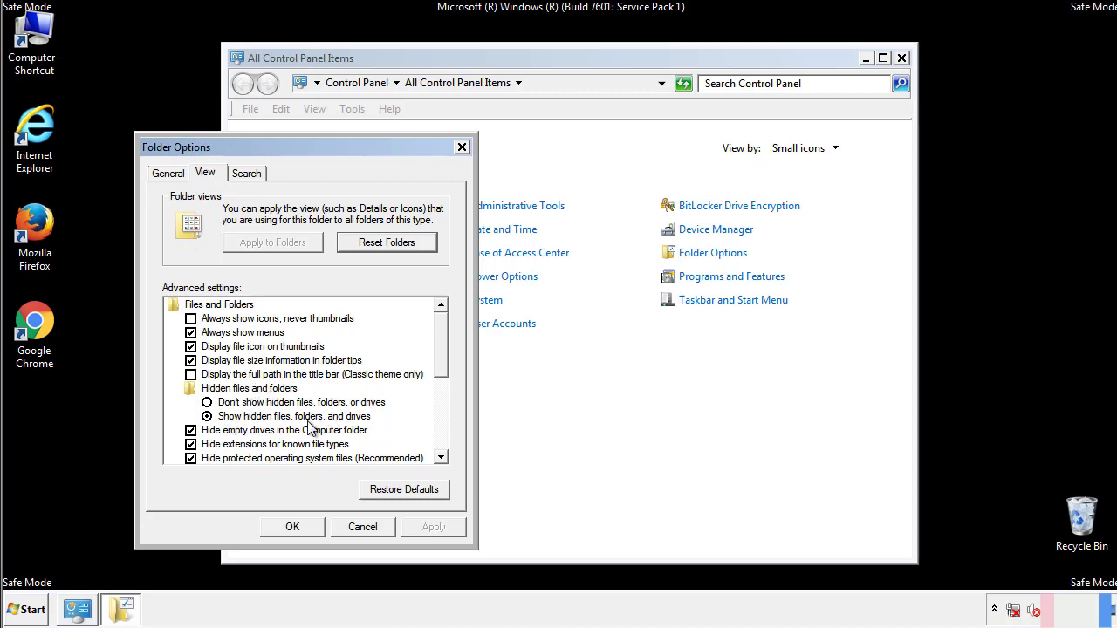
{"action": "left_click", "coordinate": [301, 524]}
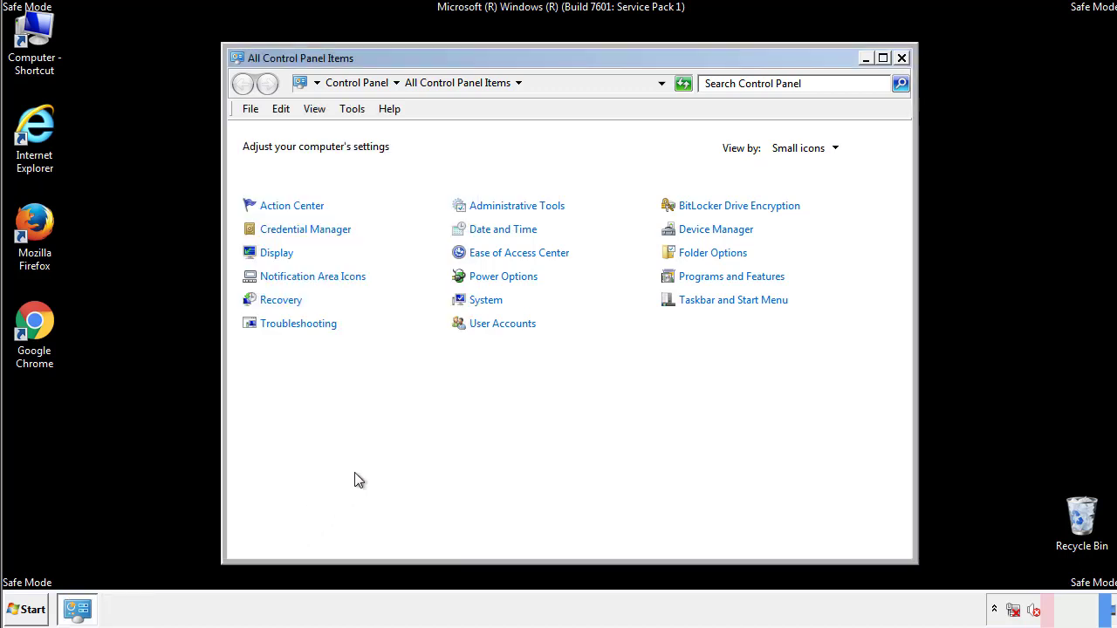
{"action": "left_click", "coordinate": [902, 57]}
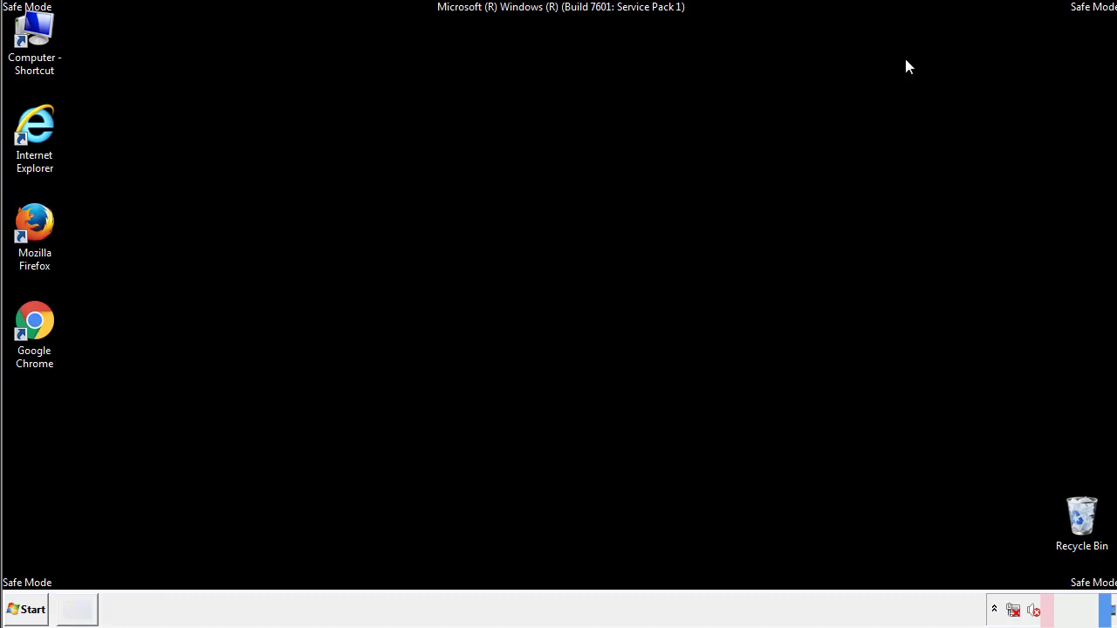
Browse the computer's files to the folder C:\Windows\System32\drivers\etc
{"action": "double_click", "coordinate": [45, 31]}
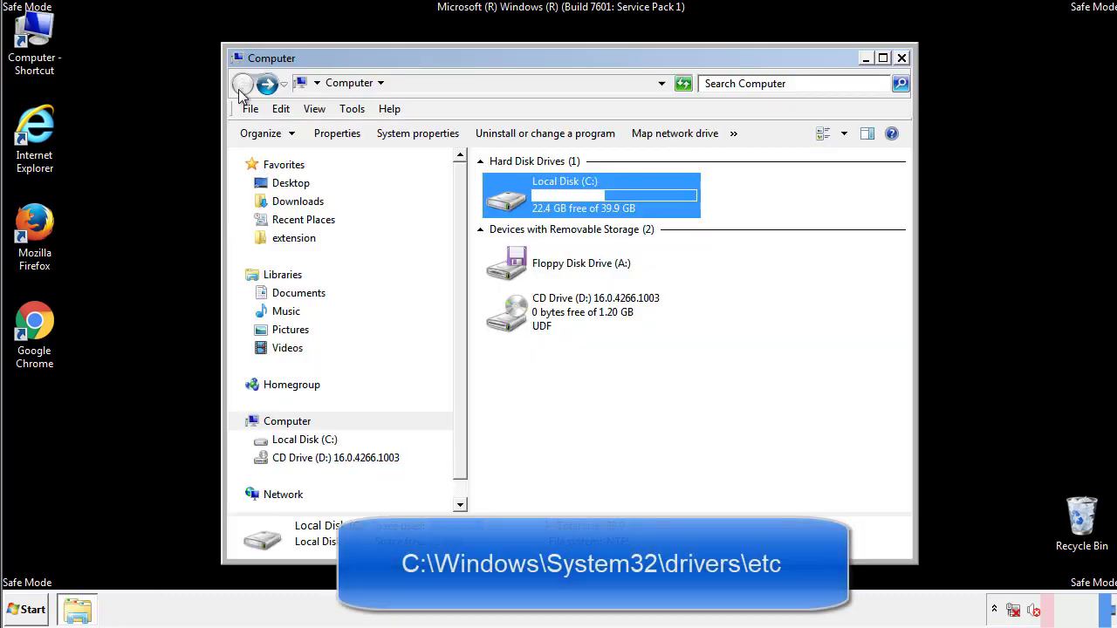
{"action": "double_click", "coordinate": [512, 201]}
{"action": "left_click", "coordinate": [509, 321]}
{"action": "double_click", "coordinate": [511, 321]}
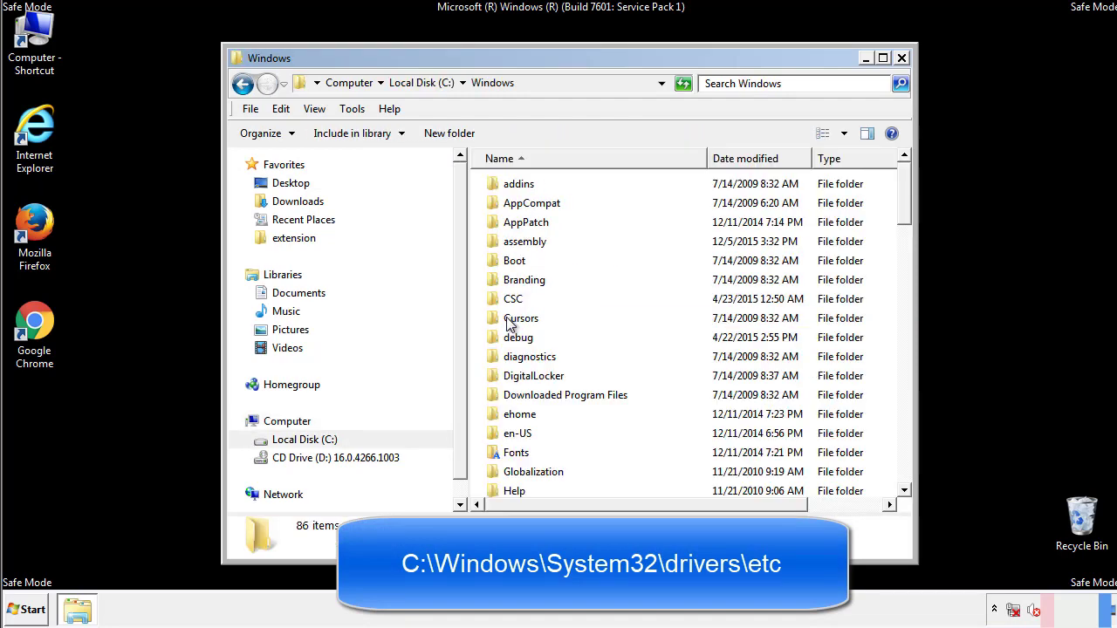
{"action": "scroll", "coordinate": [513, 388], "scroll_direction": "down", "scroll_amount": 2}
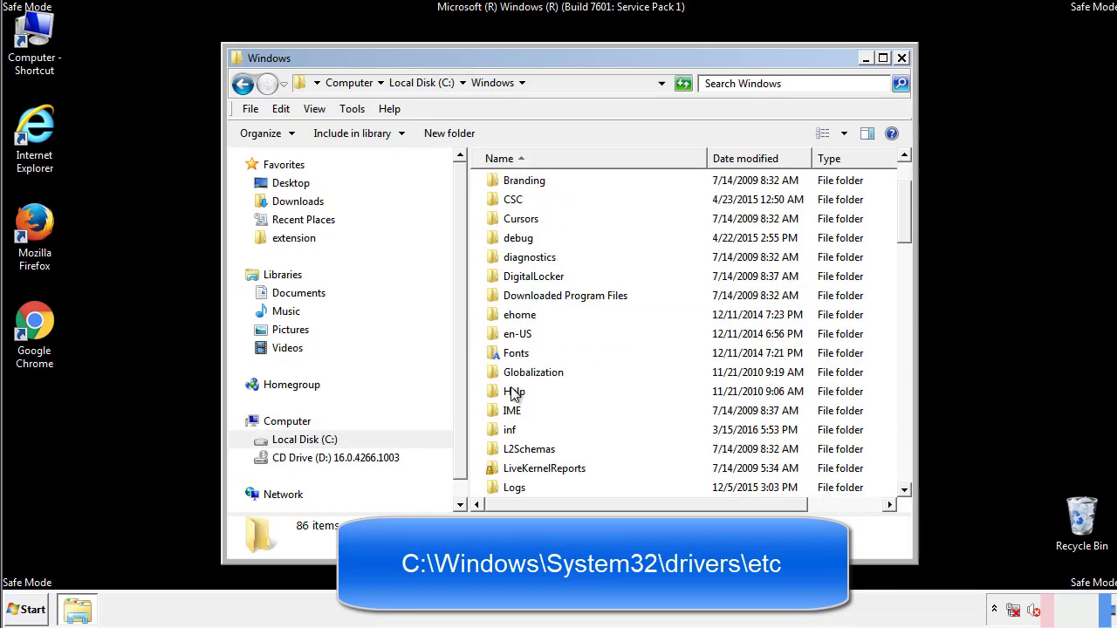
{"action": "scroll", "coordinate": [514, 394], "scroll_direction": "down", "scroll_amount": 7}
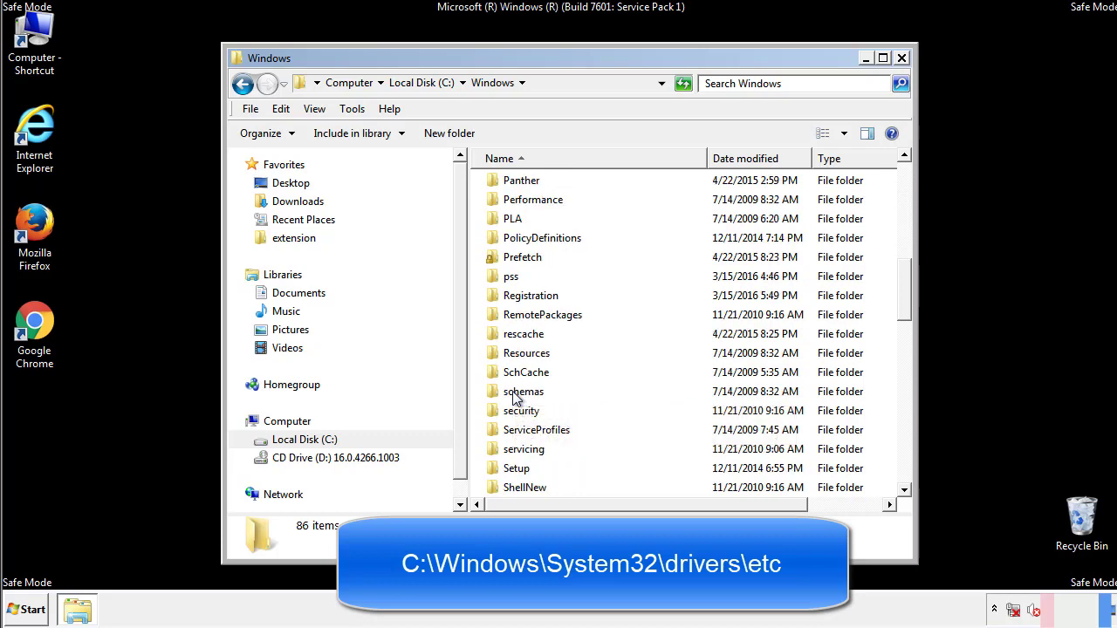
{"action": "scroll", "coordinate": [513, 394], "scroll_direction": "down", "scroll_amount": 2}
{"action": "double_click", "coordinate": [529, 450]}
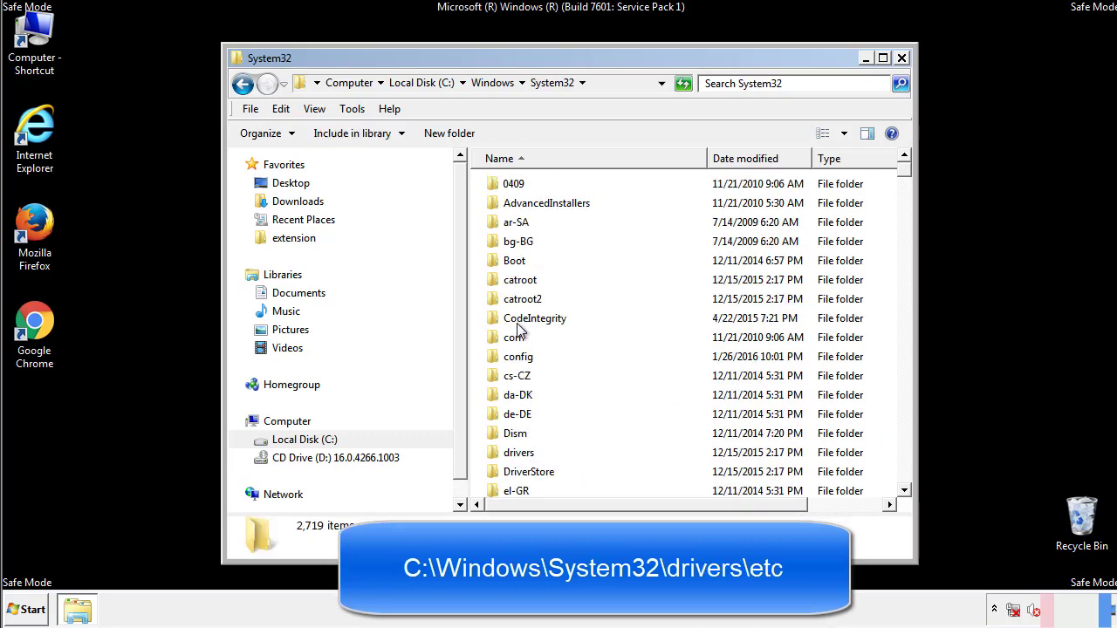
{"action": "double_click", "coordinate": [518, 454]}
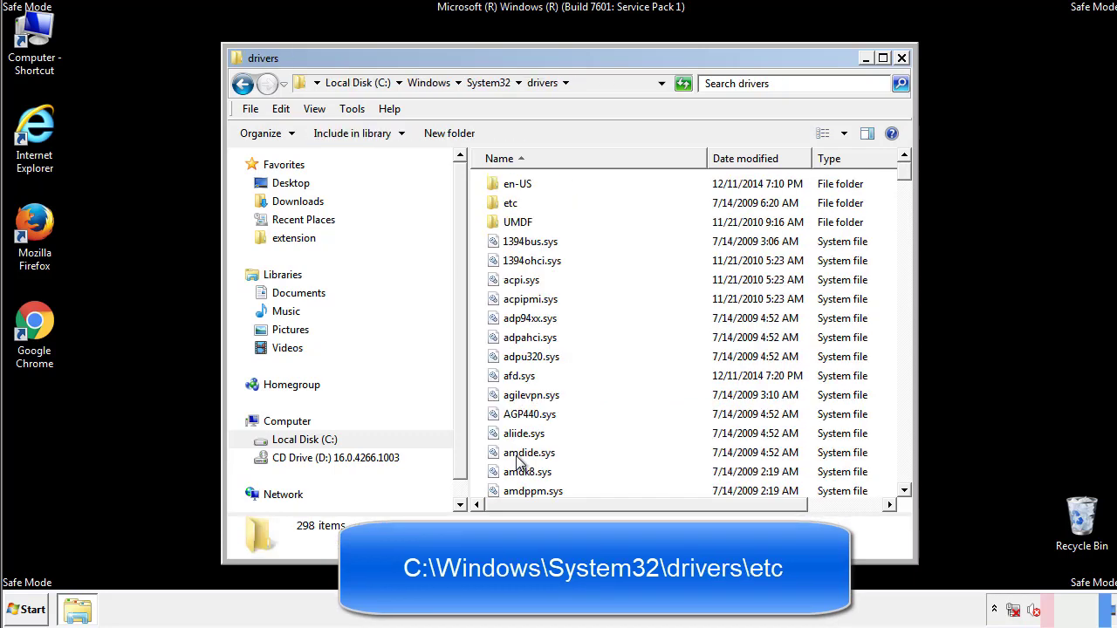
{"action": "double_click", "coordinate": [501, 210]}
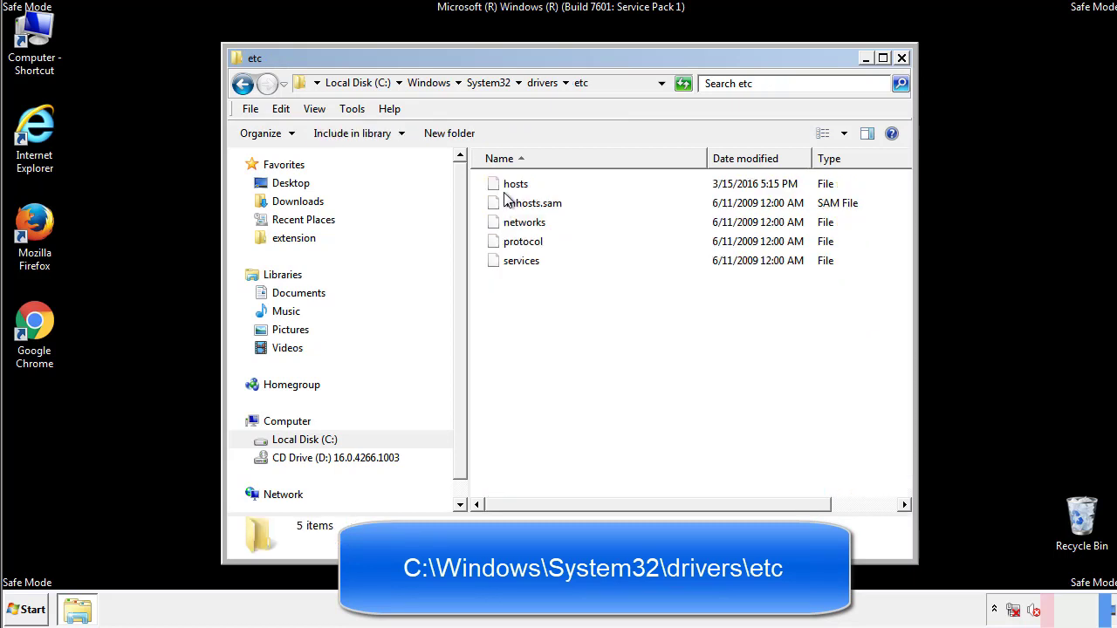
Open the hosts file in Notepad and move its window so the full text can be read
{"action": "double_click", "coordinate": [510, 186]}
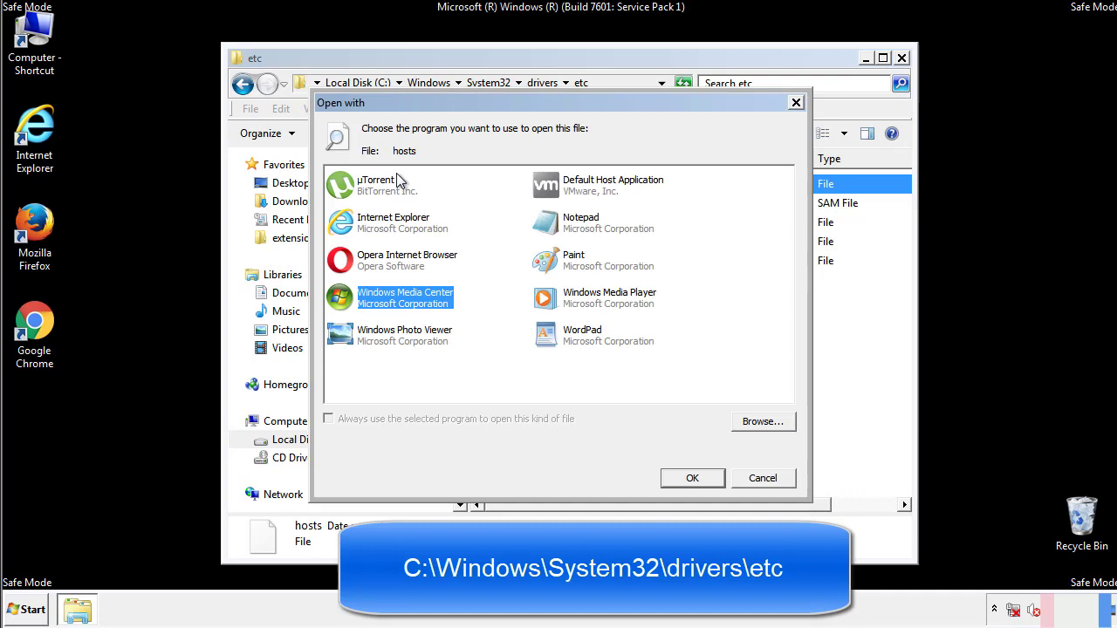
{"action": "left_click", "coordinate": [566, 229]}
{"action": "left_click", "coordinate": [690, 478]}
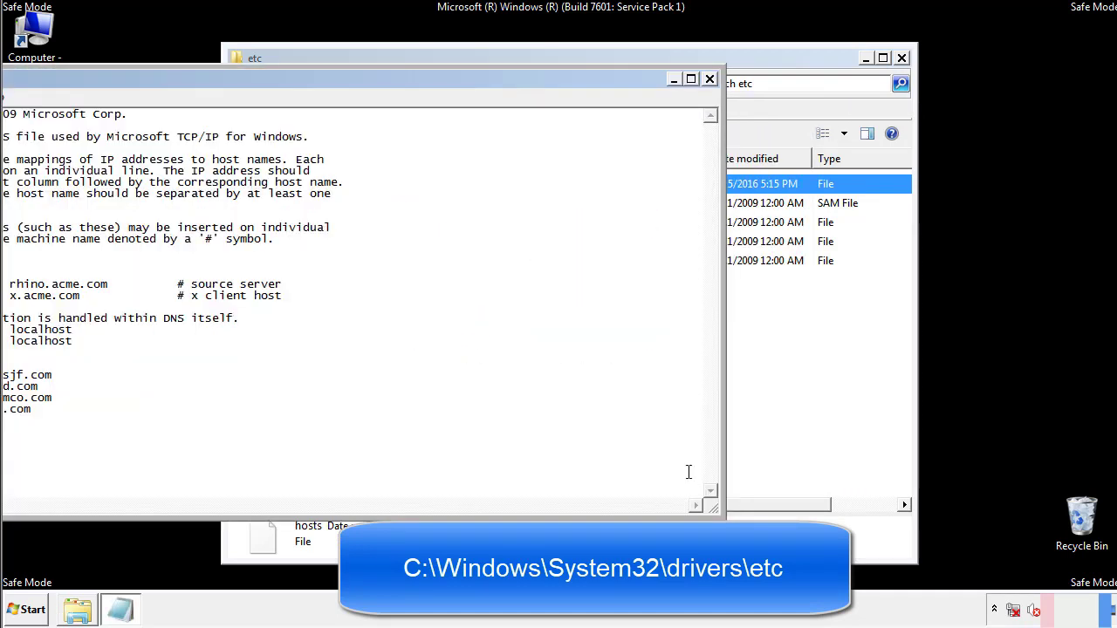
{"action": "left_click_drag", "start_coordinate": [456, 78], "coordinate": [710, 95]}
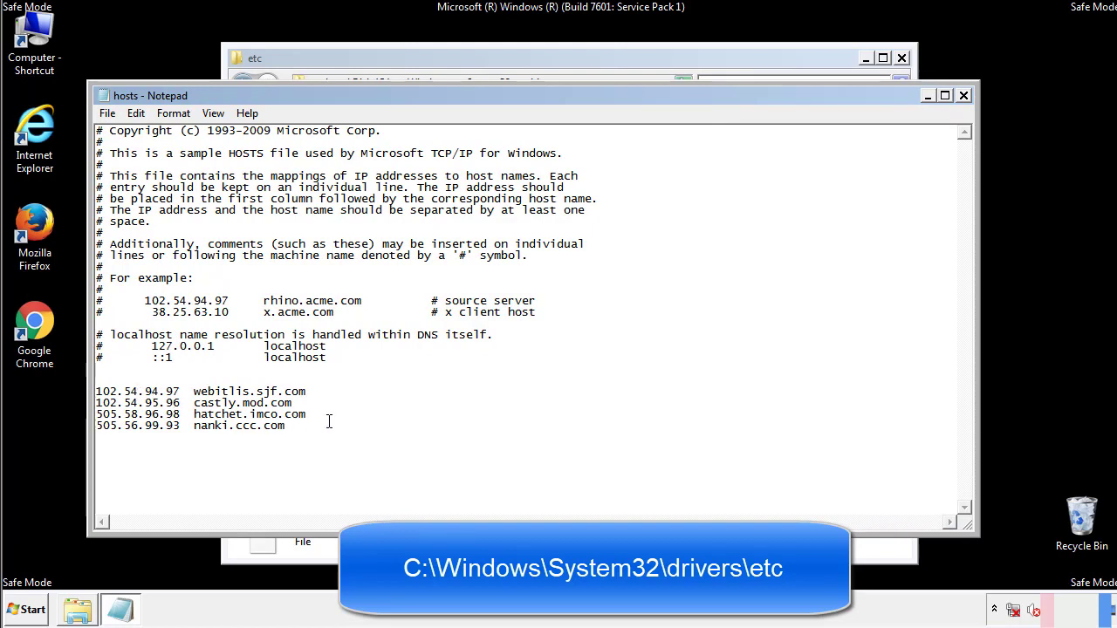
Delete the four IP address entries below the localhost lines in the hosts file, then close the file and its folder
{"action": "left_click_drag", "start_coordinate": [311, 426], "coordinate": [96, 391]}
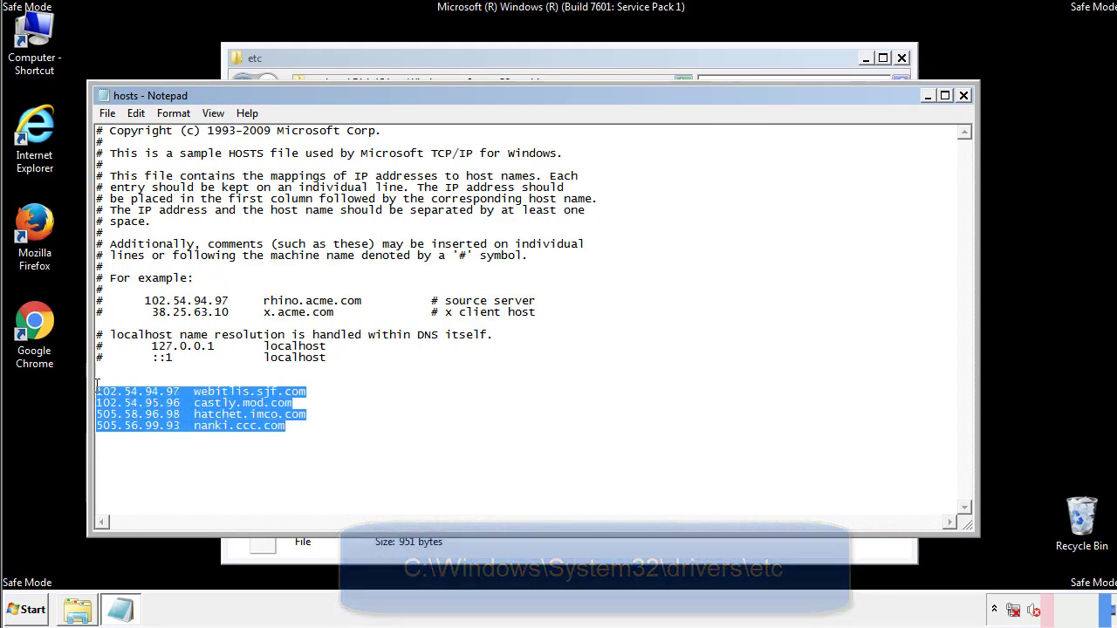
{"action": "key", "text": "Delete"}
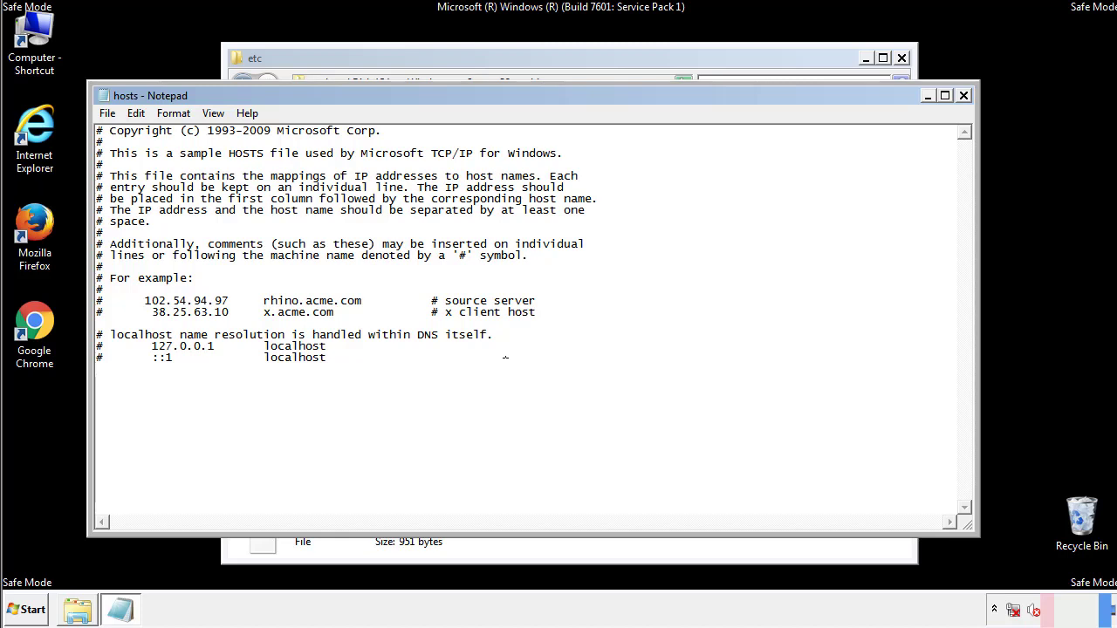
{"action": "left_click", "coordinate": [964, 98]}
{"action": "left_click", "coordinate": [490, 319]}
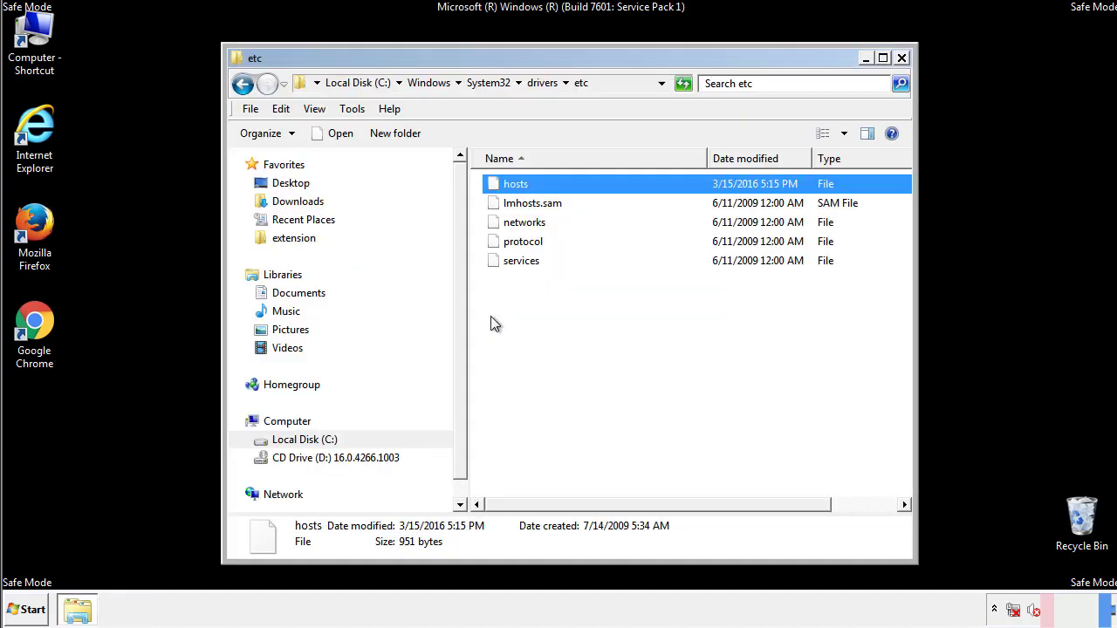
{"action": "left_click", "coordinate": [901, 58]}
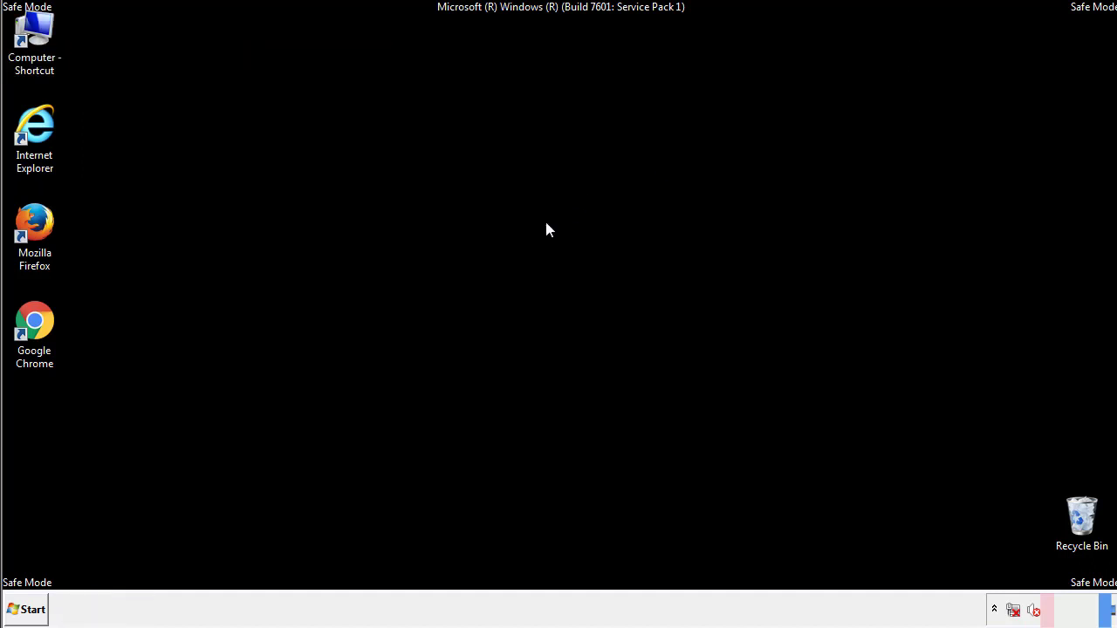
Open the Startup programs folder in a file window
{"action": "left_click", "coordinate": [28, 609]}
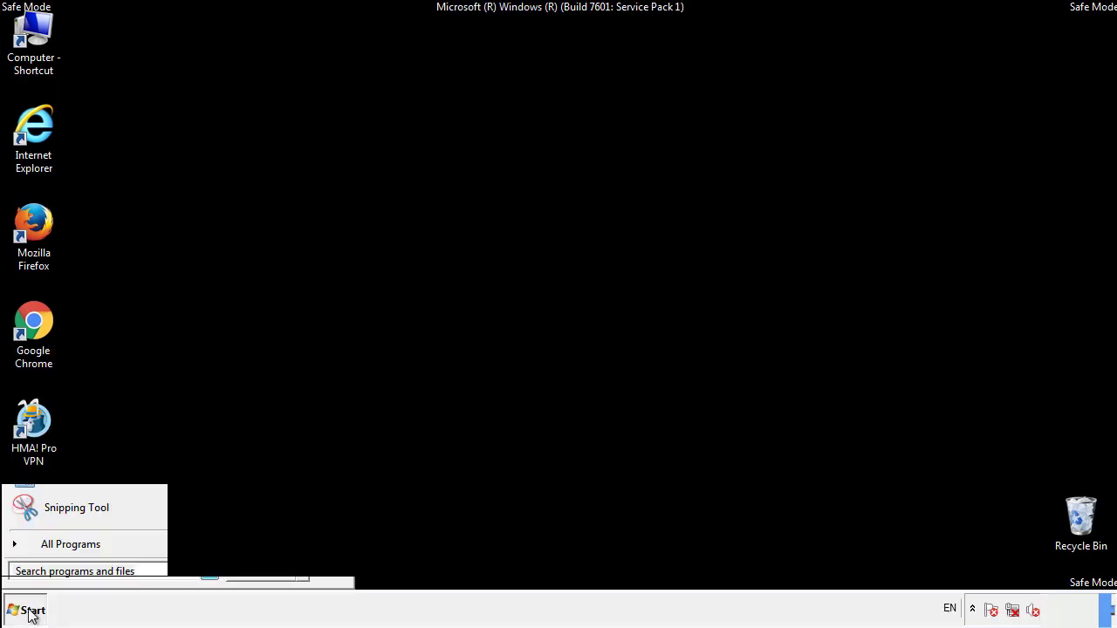
{"action": "left_click", "coordinate": [50, 551]}
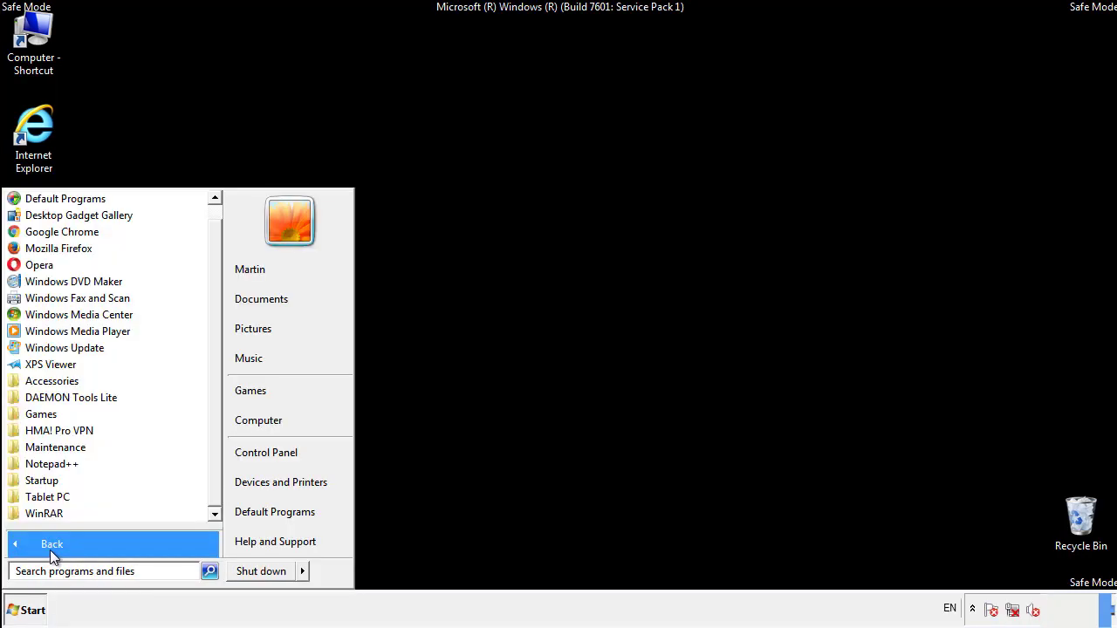
{"action": "right_click", "coordinate": [43, 478]}
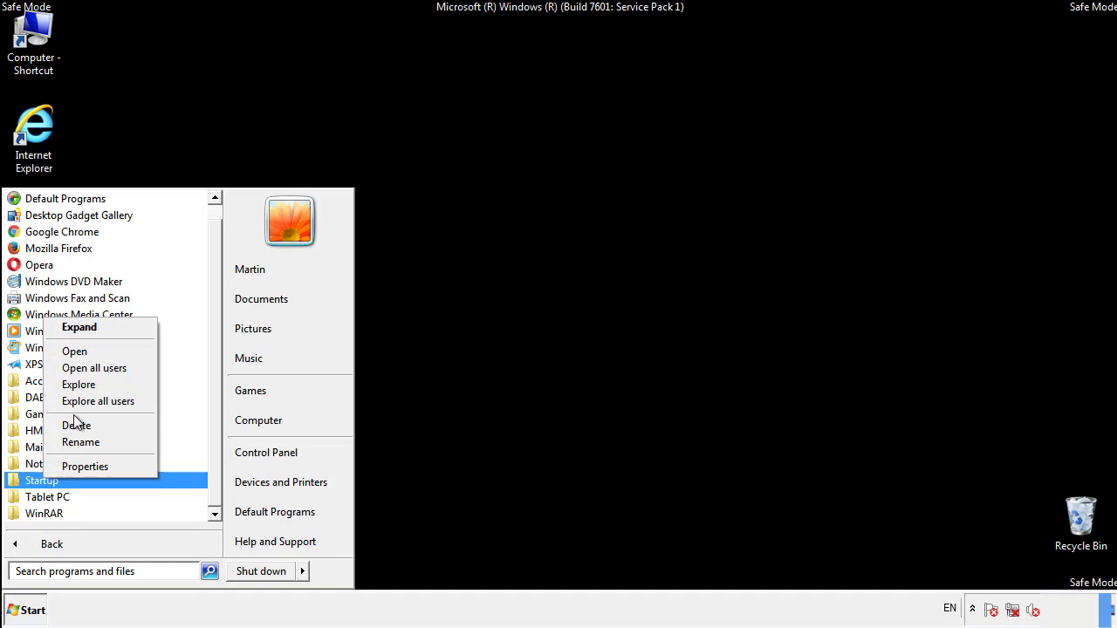
{"action": "left_click", "coordinate": [83, 350]}
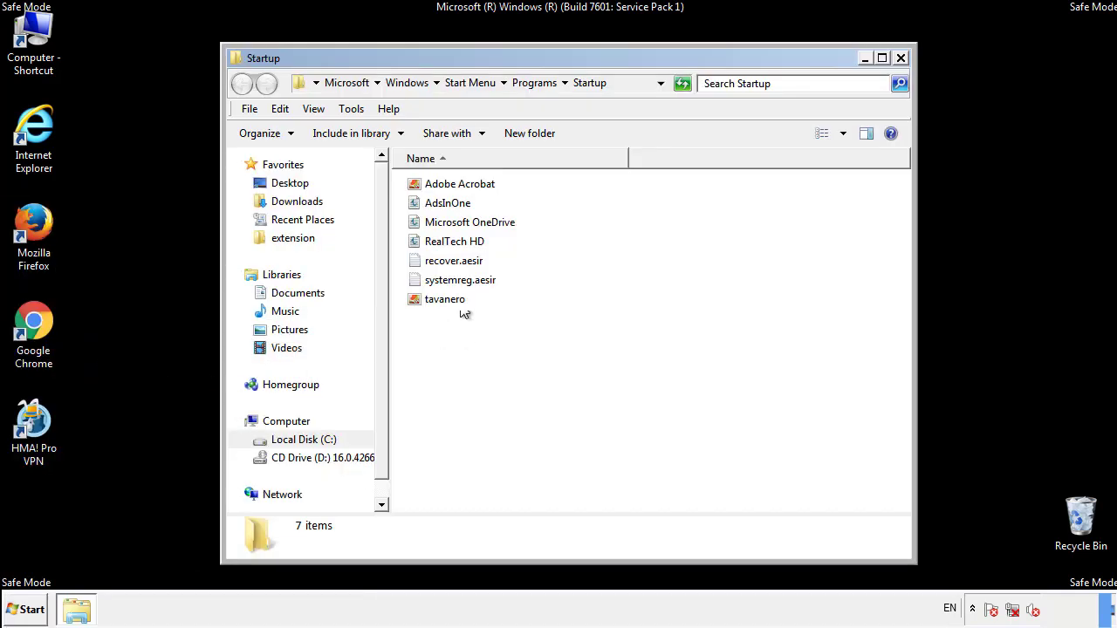
Delete AdsInOne, recover.aesir, systemreg.aesir and tavanero from the Startup folder, then close the folder
{"action": "left_click", "coordinate": [455, 206]}
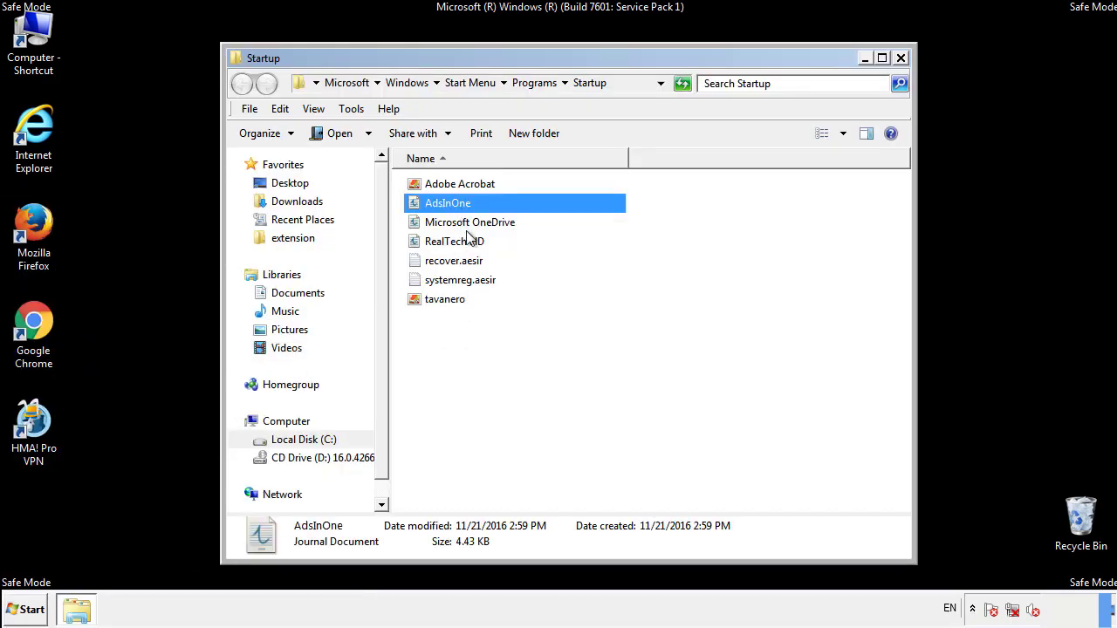
{"action": "left_click", "coordinate": [454, 261], "text": "ctrl"}
{"action": "left_click", "coordinate": [467, 280], "text": "ctrl"}
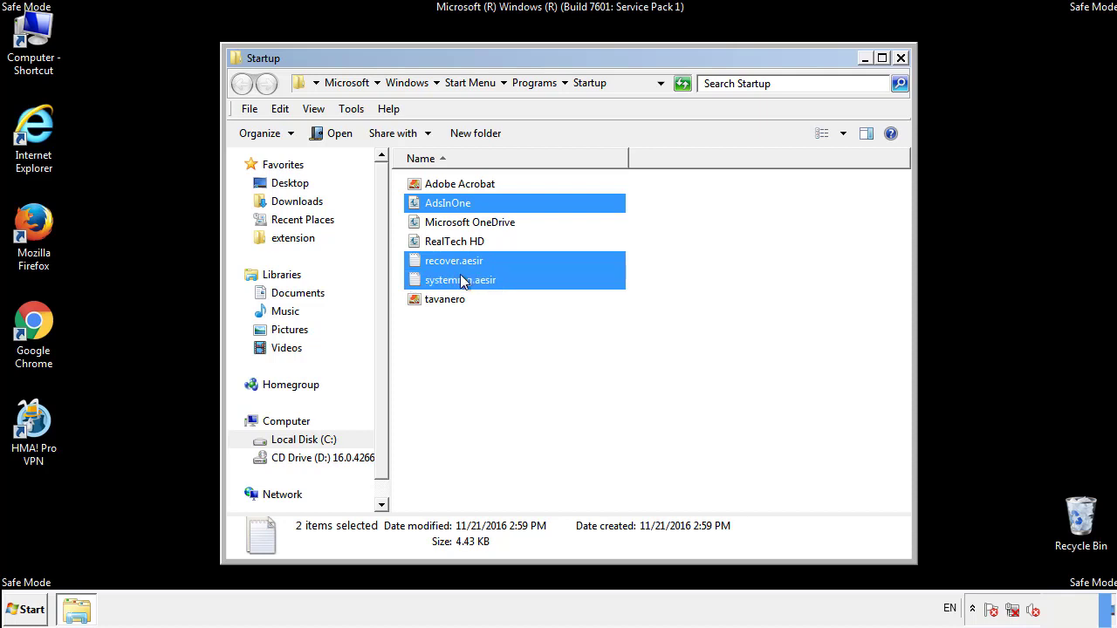
{"action": "left_click", "coordinate": [447, 299], "text": "ctrl"}
{"action": "right_click", "coordinate": [442, 300]}
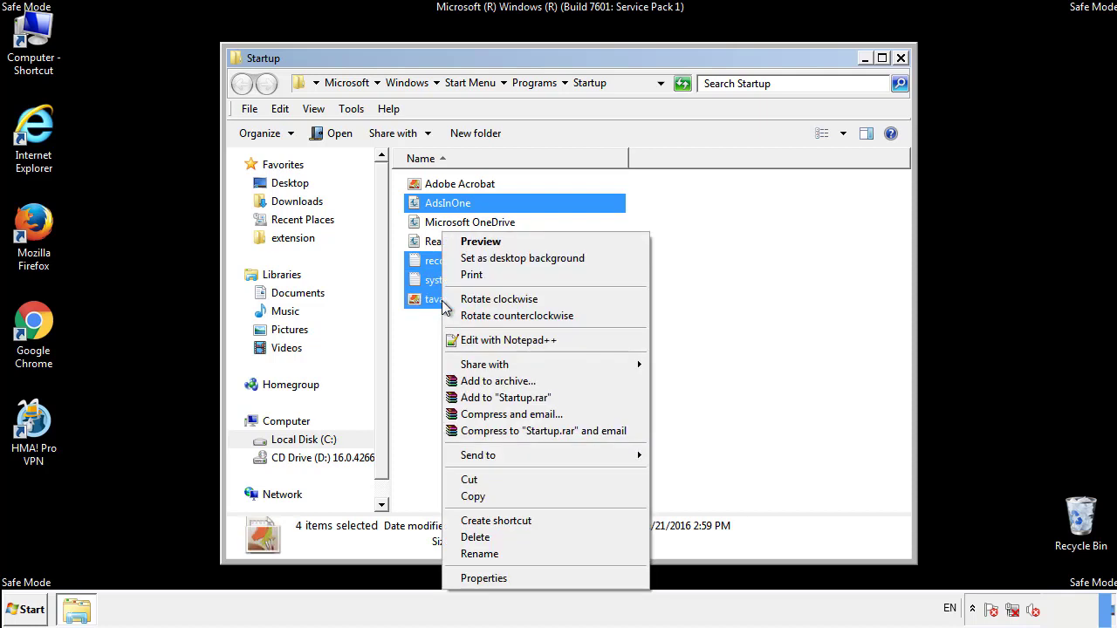
{"action": "left_click", "coordinate": [471, 537]}
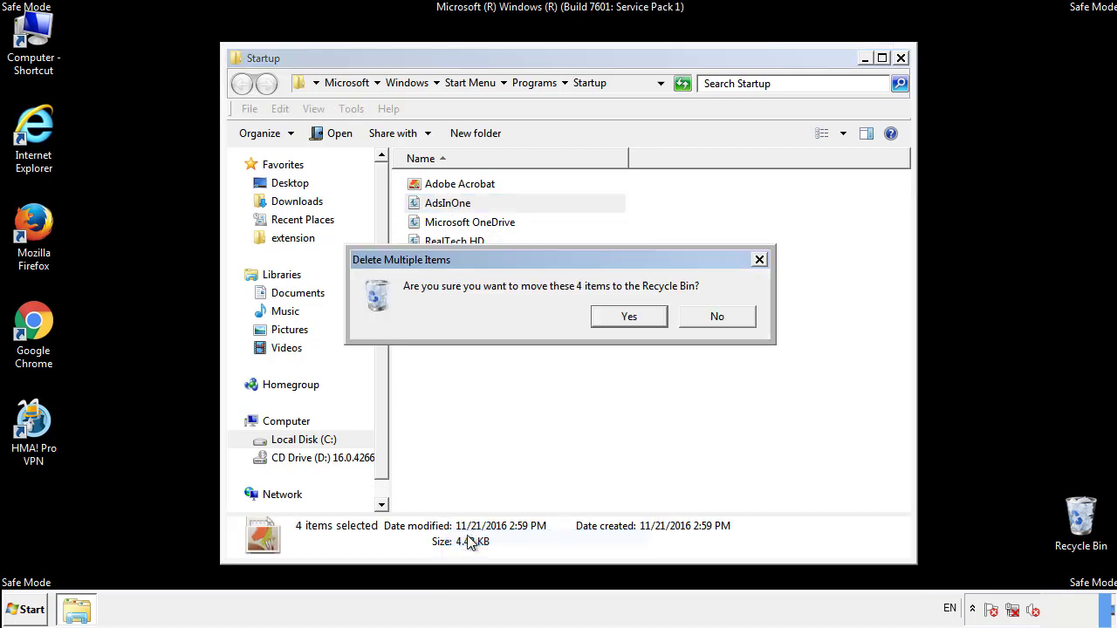
{"action": "left_click", "coordinate": [618, 316]}
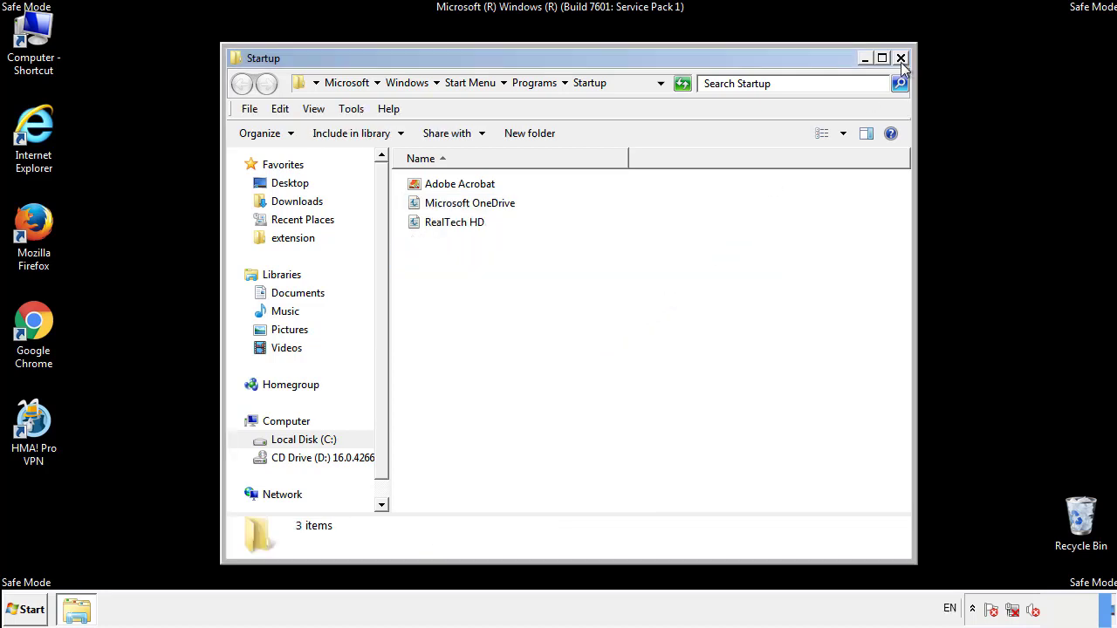
{"action": "left_click", "coordinate": [903, 70]}
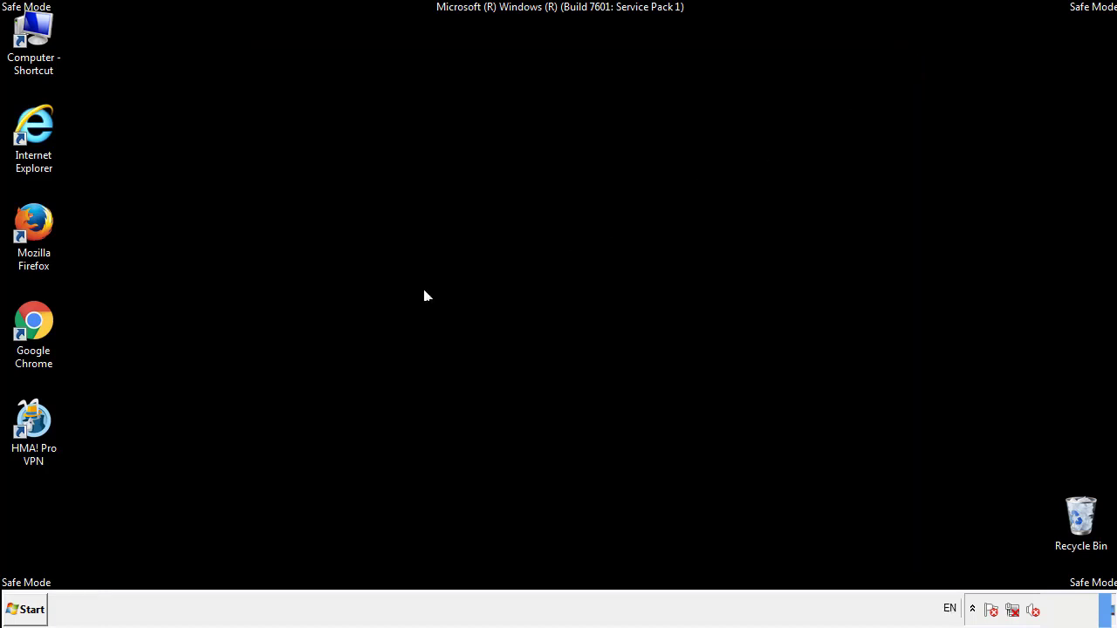
Launch the Registry Editor by running regedit
{"action": "left_click", "coordinate": [26, 615]}
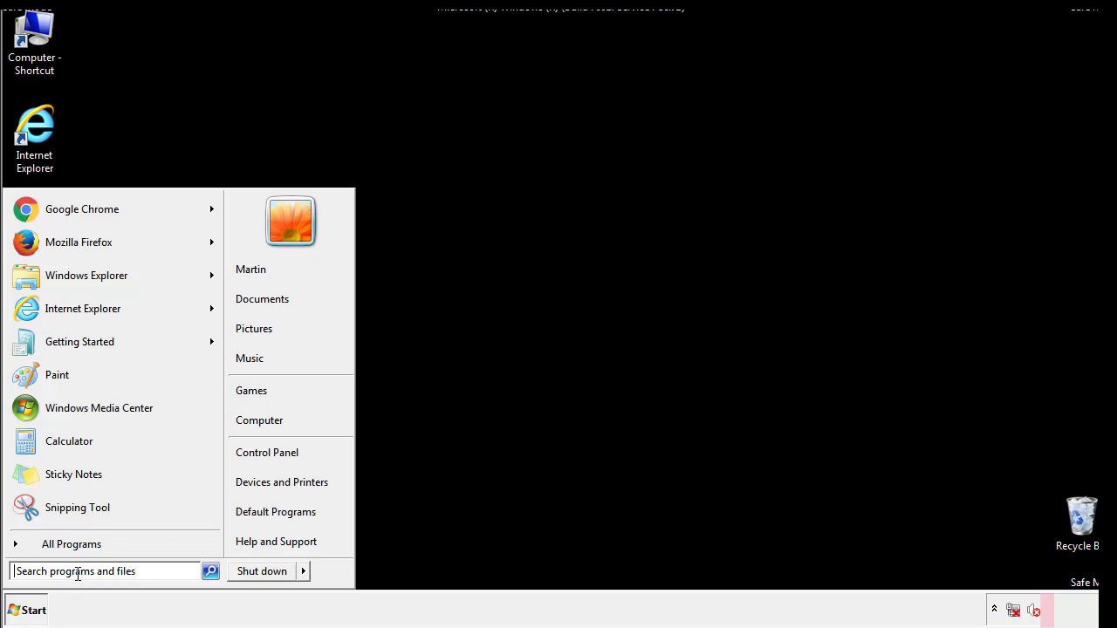
{"action": "type", "text": "reged"}
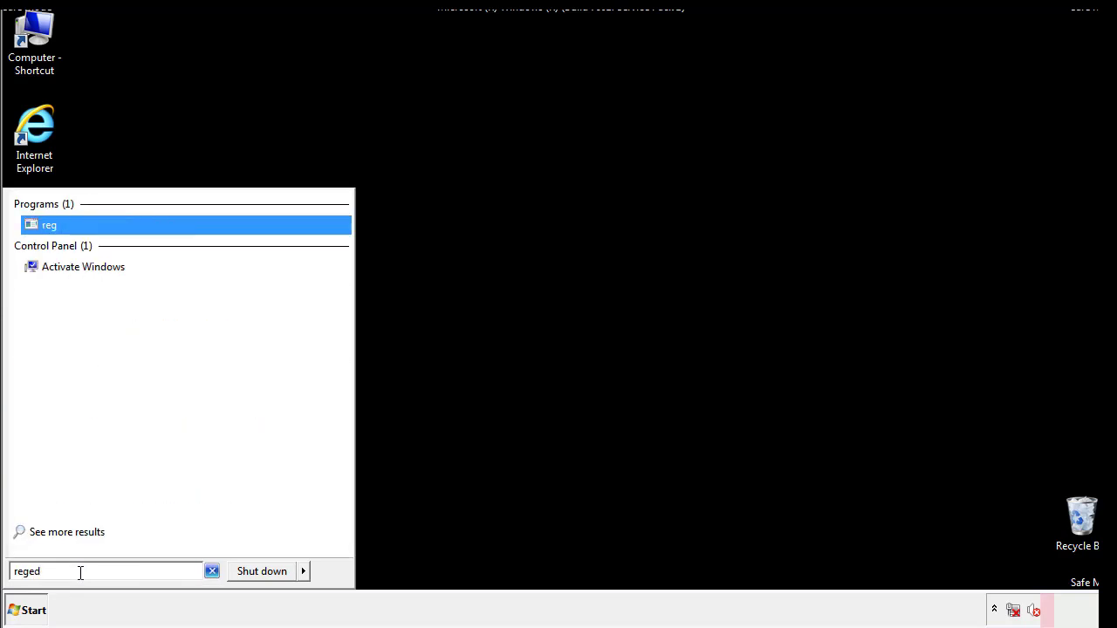
{"action": "type", "text": "it"}
{"action": "key", "text": "Return"}
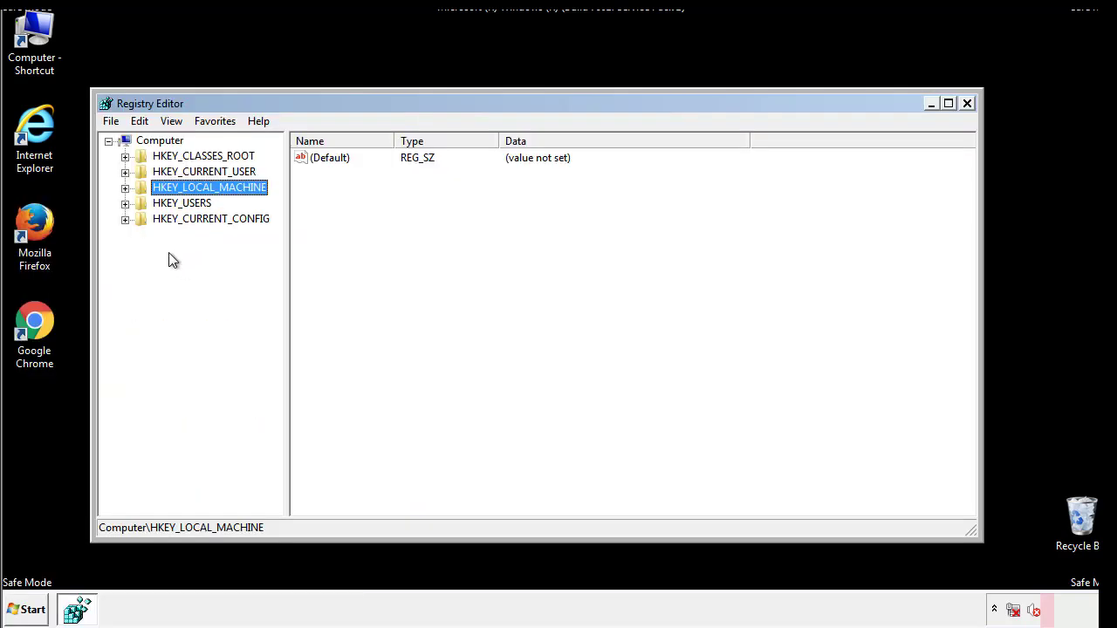
Browse the registry to the key HKEY_LOCAL_MACHINE\SOFTWARE\Microsoft\Windows\CurrentVersion\Run
{"action": "left_click", "coordinate": [125, 188]}
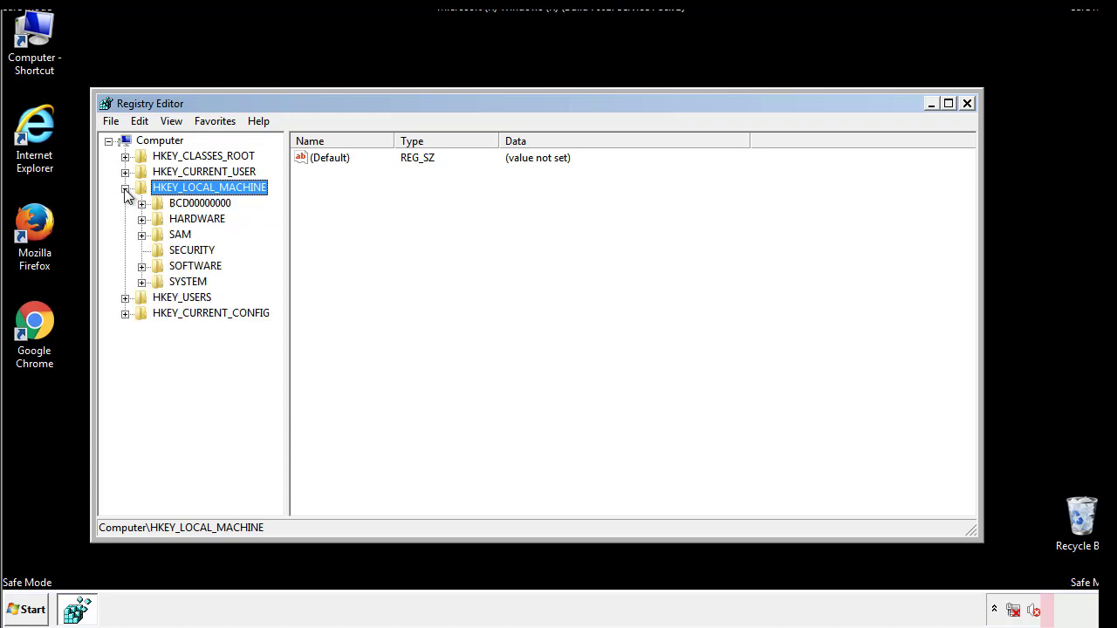
{"action": "left_click", "coordinate": [141, 266]}
{"action": "scroll", "coordinate": [275, 258], "scroll_direction": "down", "scroll_amount": 1}
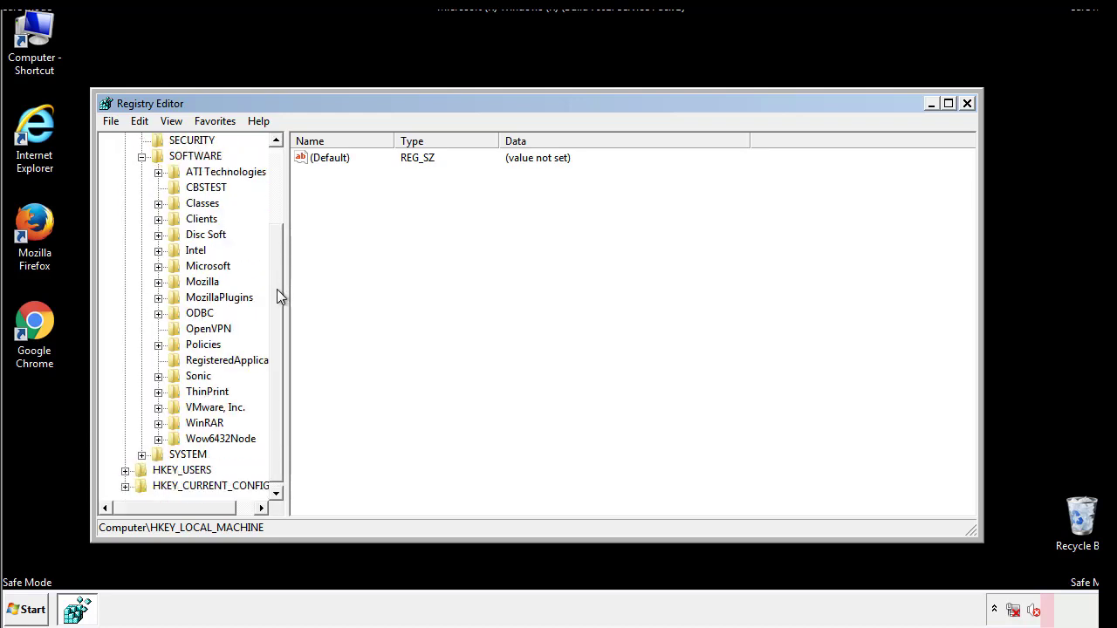
{"action": "left_click", "coordinate": [158, 267]}
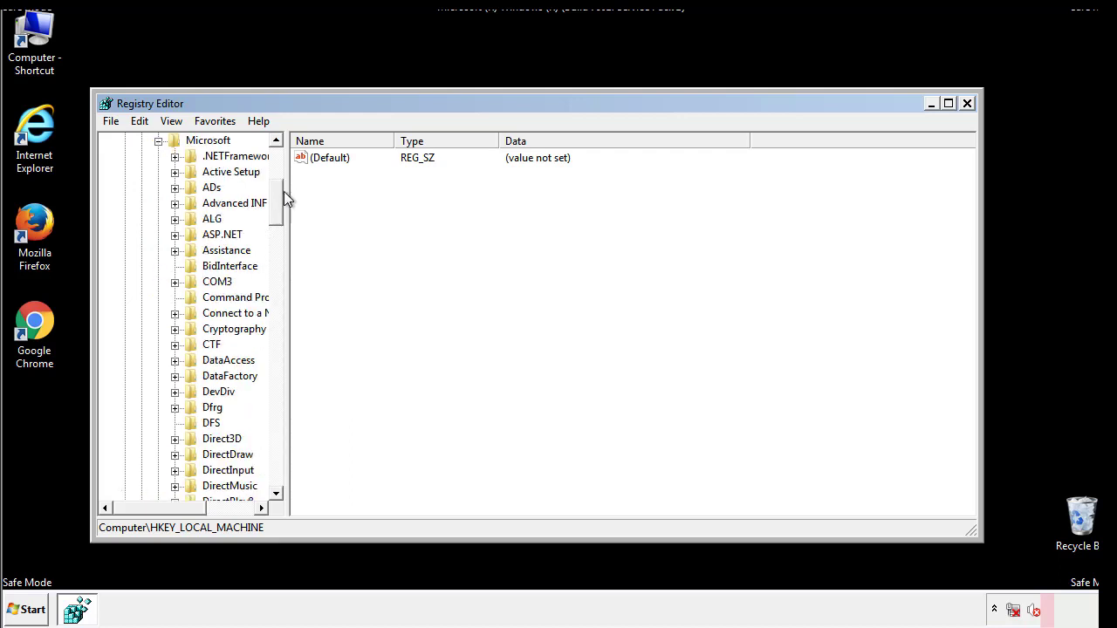
{"action": "mouse_move", "coordinate": [275, 215]}
{"action": "left_mouse_down"}
{"action": "mouse_move", "coordinate": [278, 455]}
{"action": "mouse_move", "coordinate": [276, 446]}
{"action": "left_mouse_up"}
{"action": "left_click", "coordinate": [175, 267]}
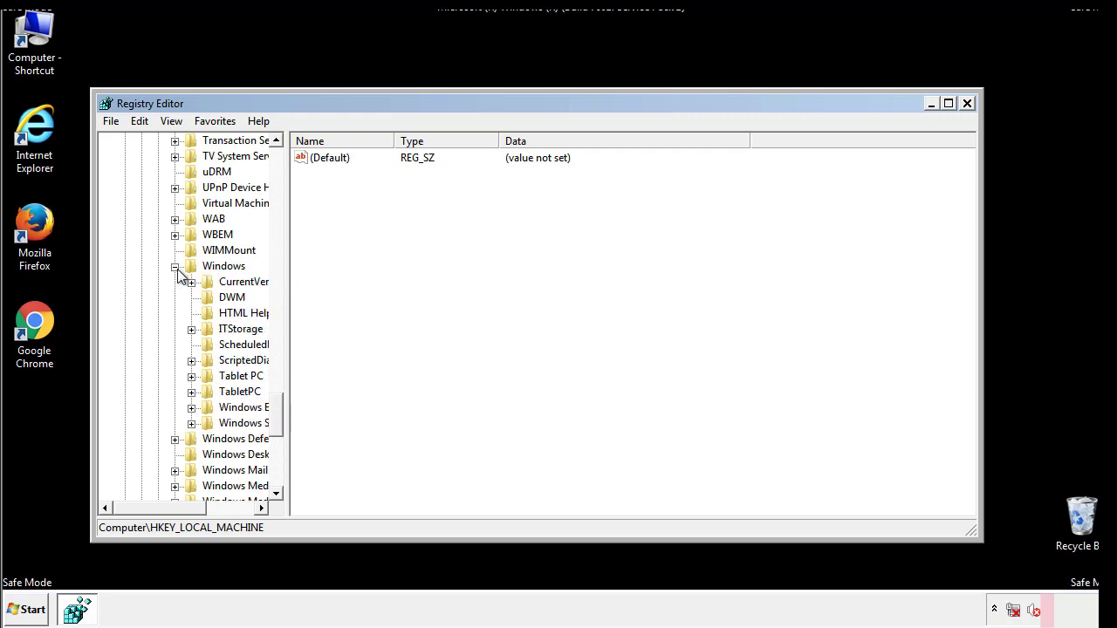
{"action": "left_click_drag", "start_coordinate": [154, 509], "coordinate": [178, 512]}
{"action": "left_click", "coordinate": [143, 282]}
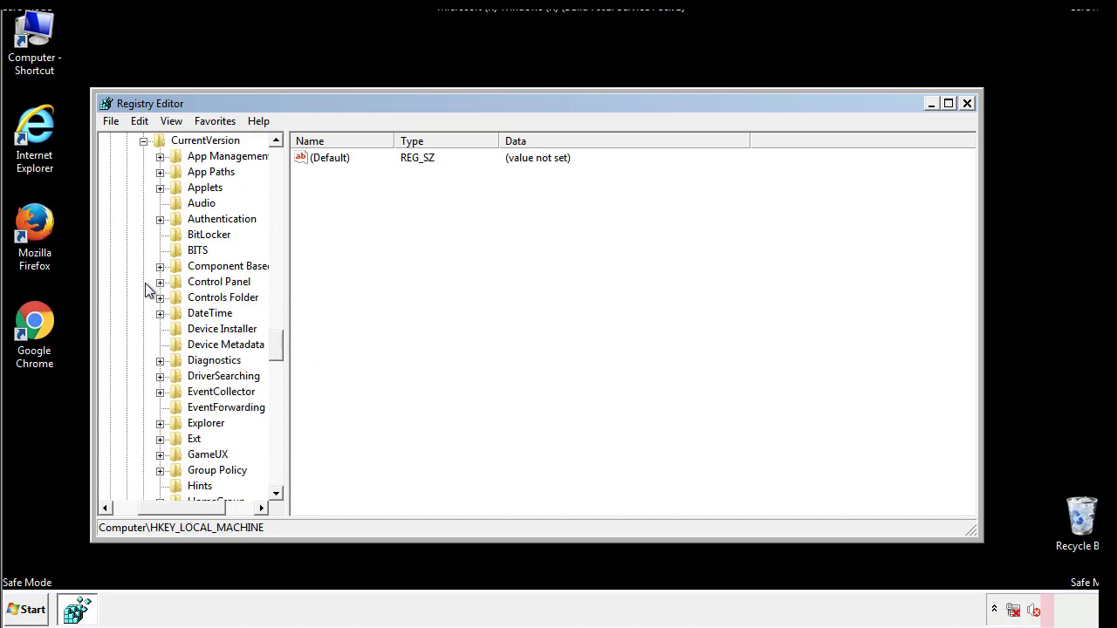
{"action": "left_click_drag", "start_coordinate": [281, 347], "coordinate": [277, 405]}
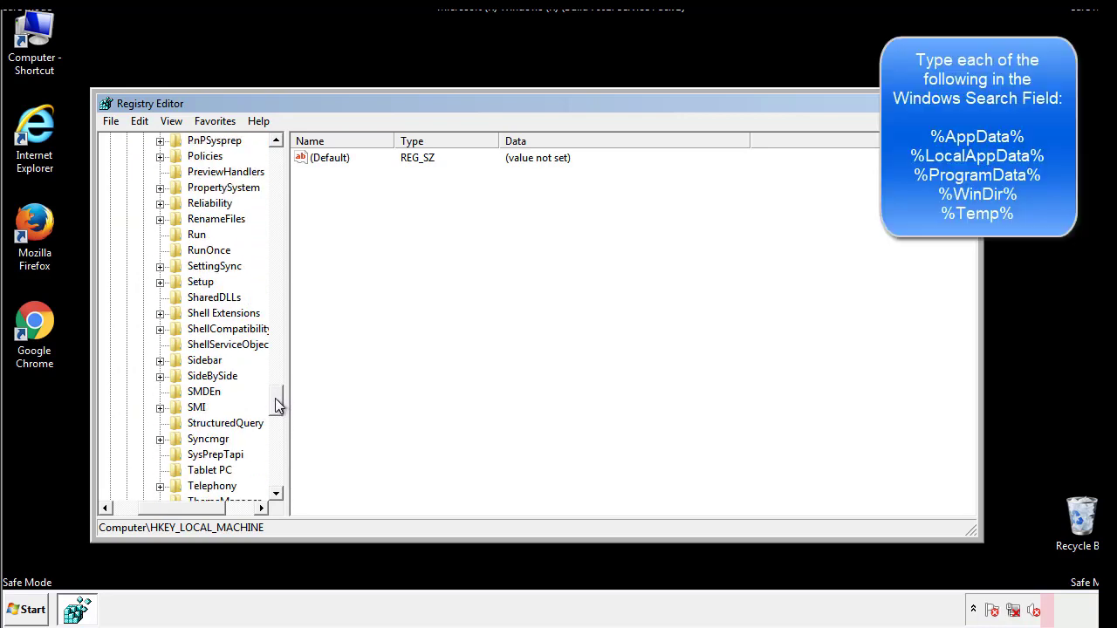
{"action": "left_click", "coordinate": [182, 236]}
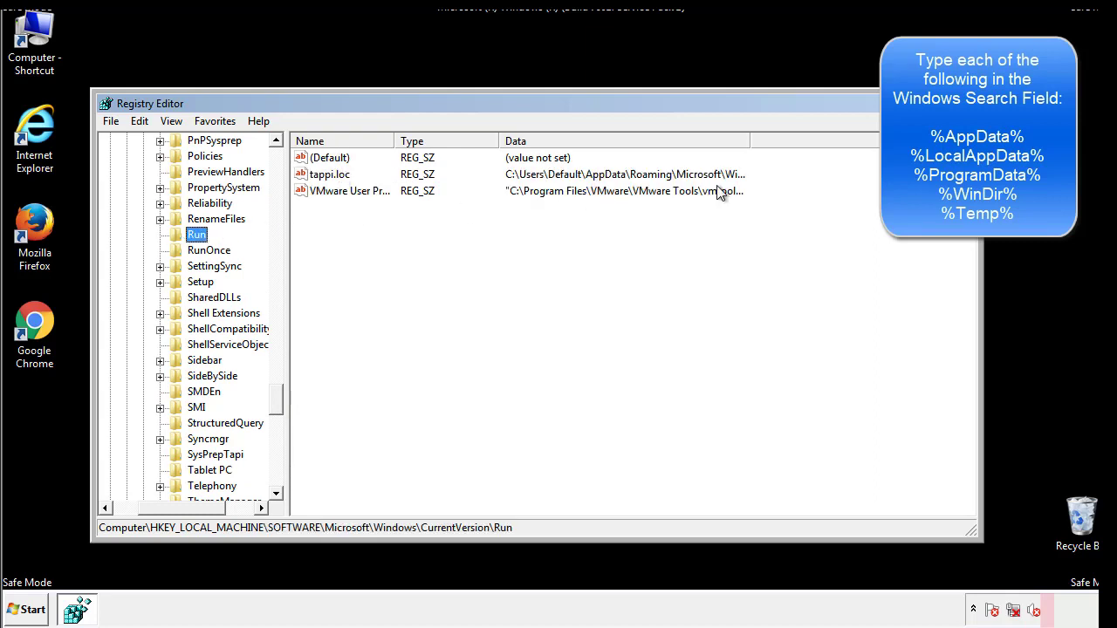
Permanently delete the suspicious tappi.loc value from the local machine's Run key
{"action": "left_click", "coordinate": [330, 179]}
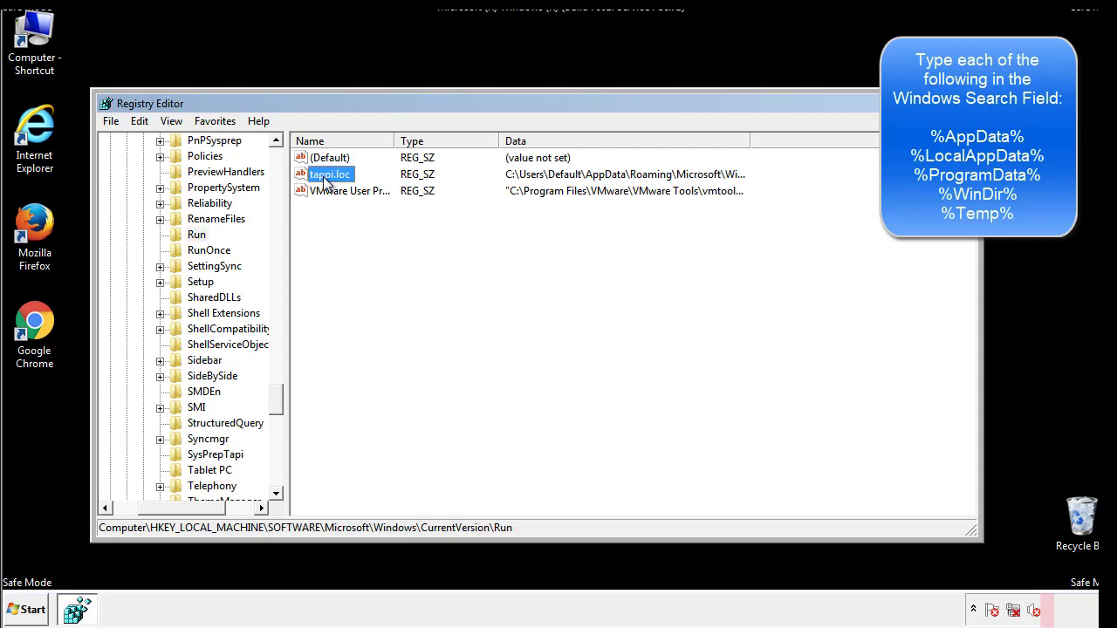
{"action": "right_click", "coordinate": [331, 179]}
{"action": "left_click", "coordinate": [349, 227]}
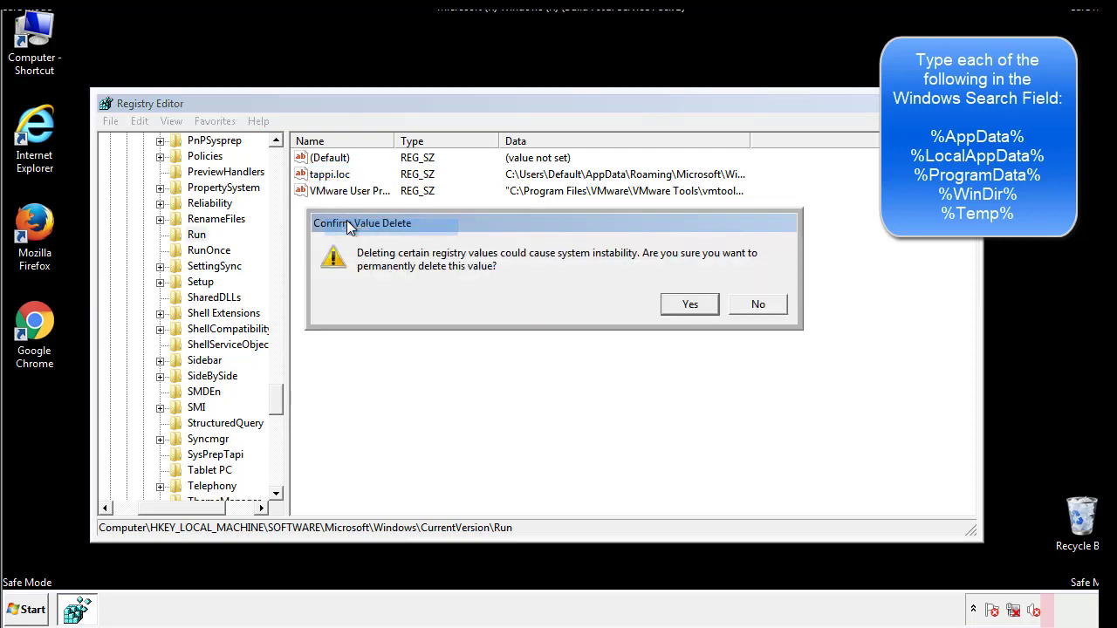
{"action": "left_click", "coordinate": [679, 308]}
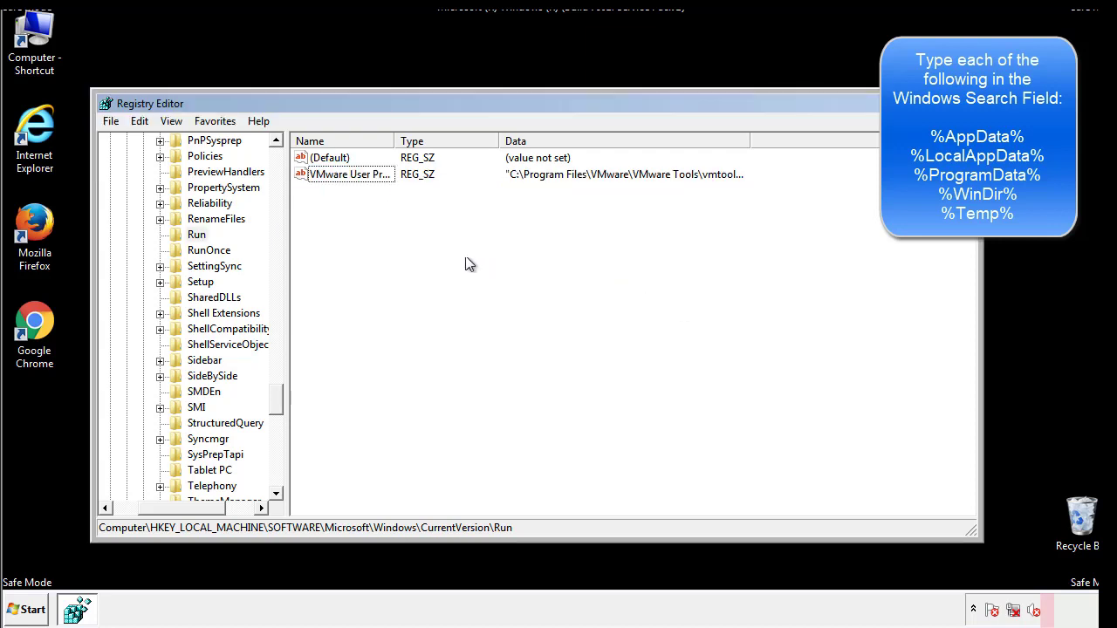
Collapse the whole HKEY_LOCAL_MACHINE branch in the registry tree
{"action": "left_click_drag", "start_coordinate": [280, 394], "coordinate": [276, 477]}
{"action": "left_click_drag", "start_coordinate": [209, 507], "coordinate": [135, 520]}
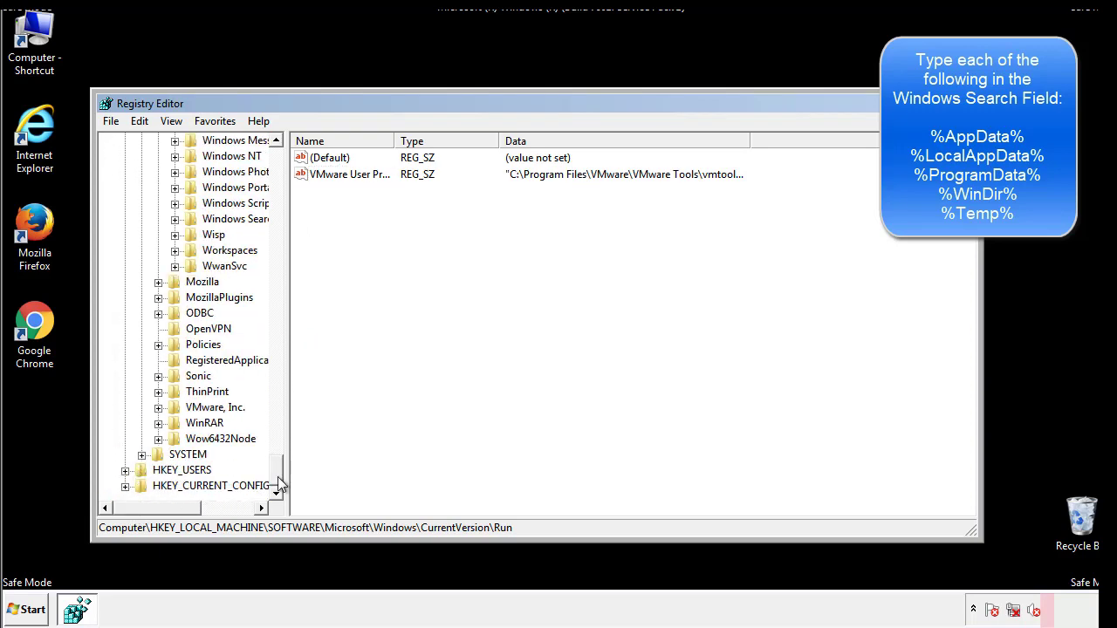
{"action": "left_click_drag", "start_coordinate": [282, 486], "coordinate": [288, 172]}
{"action": "left_click", "coordinate": [126, 188]}
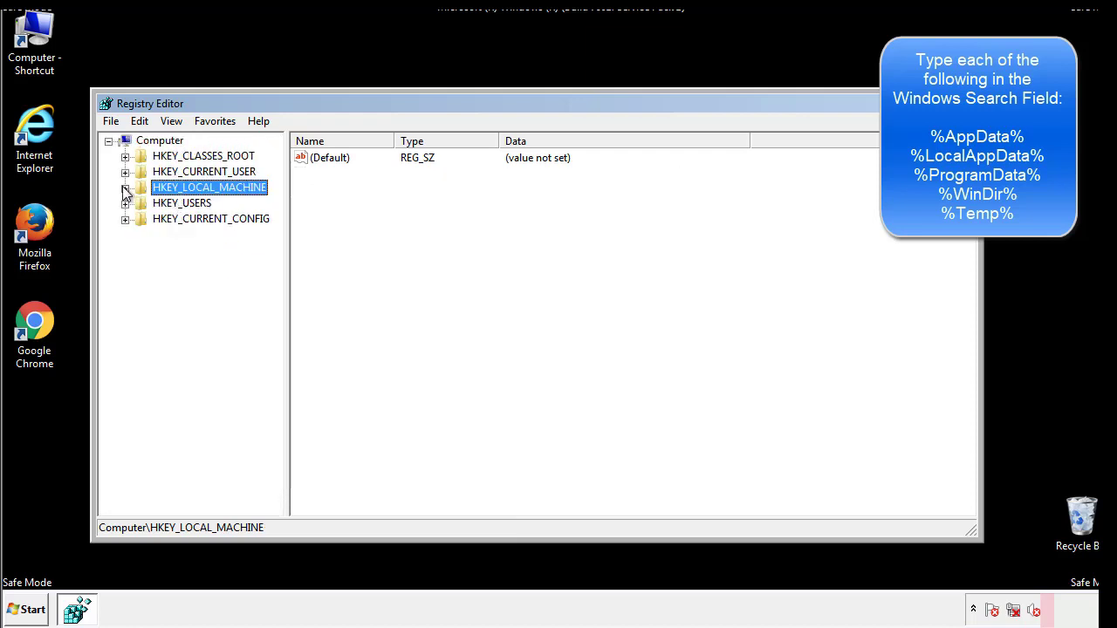
Open the key HKEY_CURRENT_USER\Software\Microsoft\Windows\CurrentVersion\Run and check its values for suspicious entries
{"action": "left_click", "coordinate": [125, 172]}
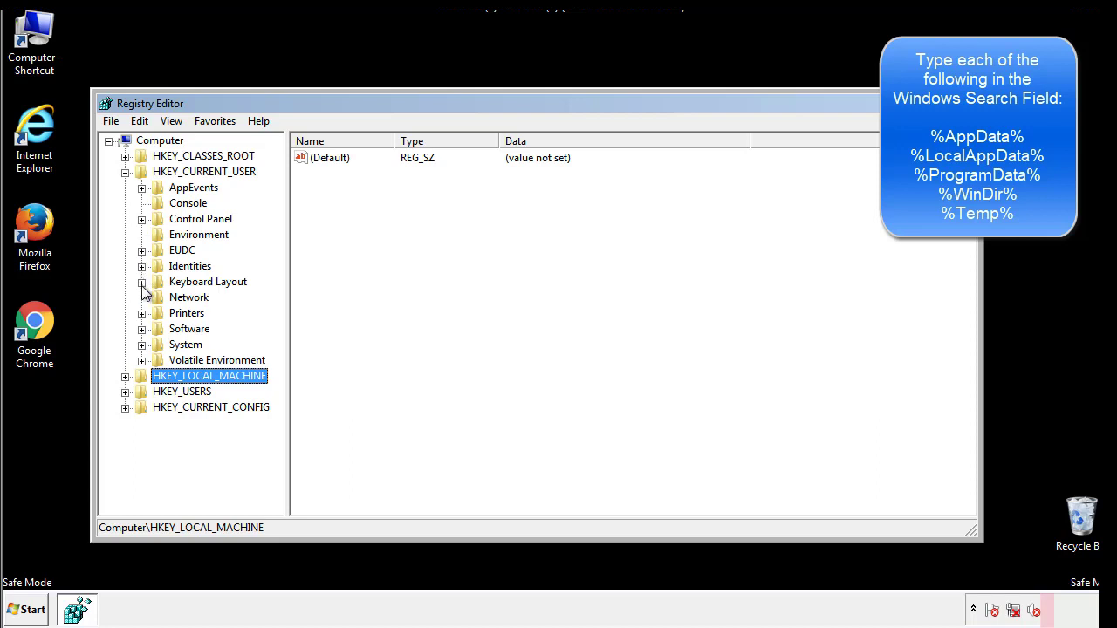
{"action": "left_click", "coordinate": [142, 329]}
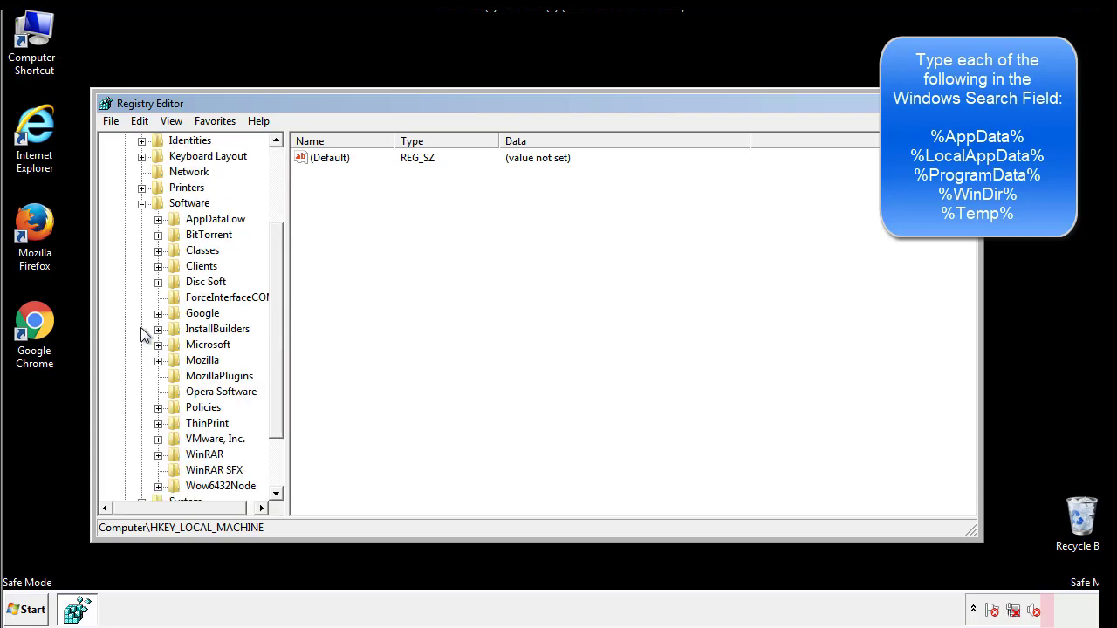
{"action": "left_click_drag", "start_coordinate": [274, 316], "coordinate": [274, 332]}
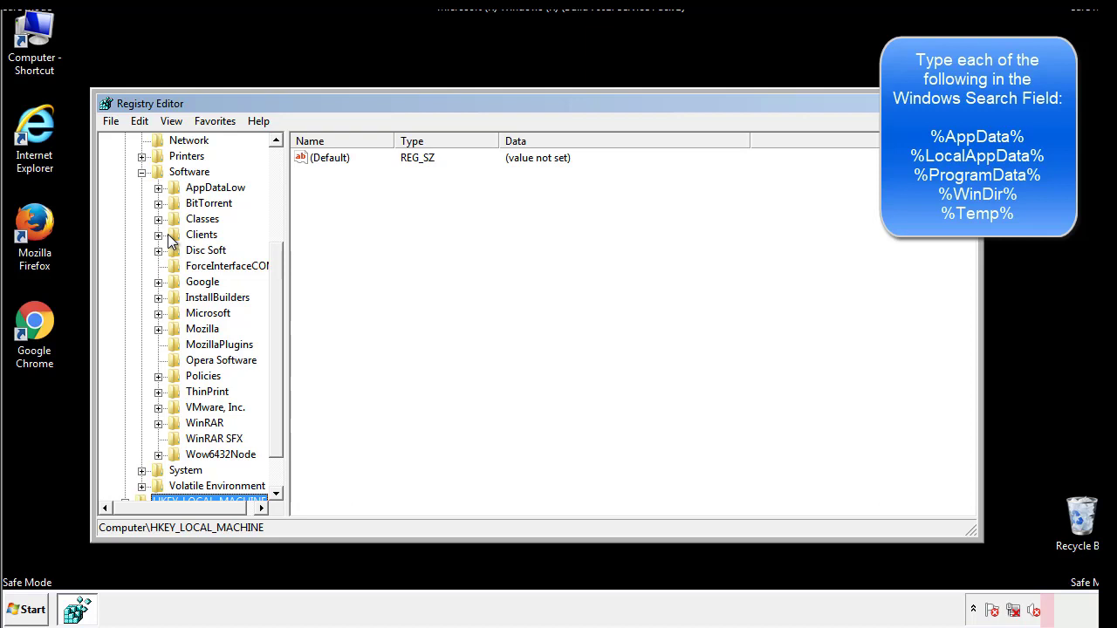
{"action": "left_click", "coordinate": [158, 314]}
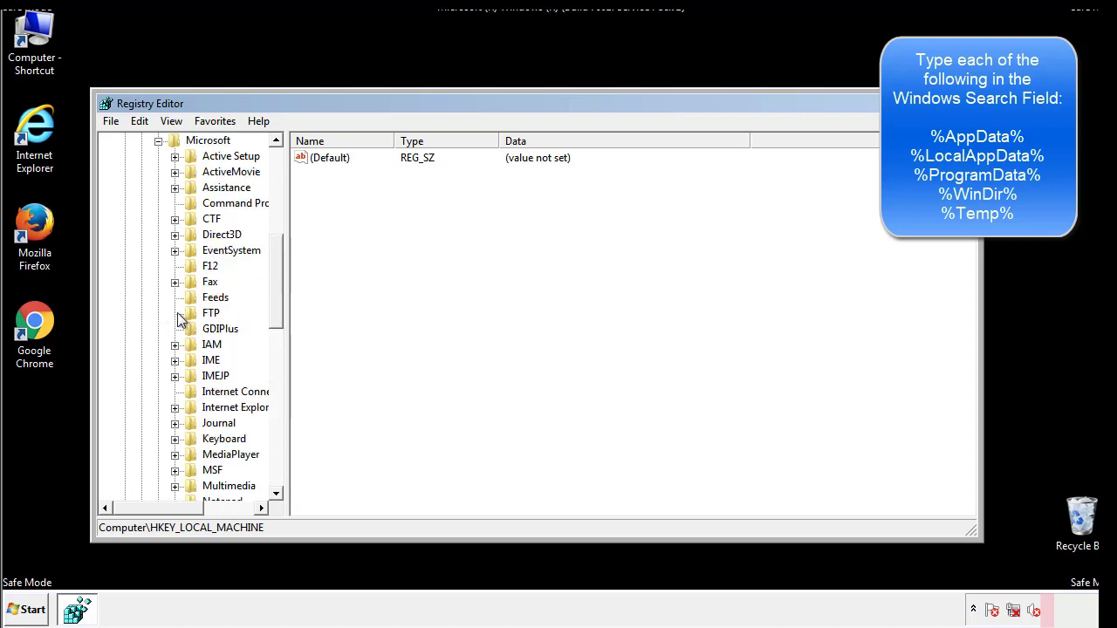
{"action": "left_click_drag", "start_coordinate": [273, 255], "coordinate": [277, 370]}
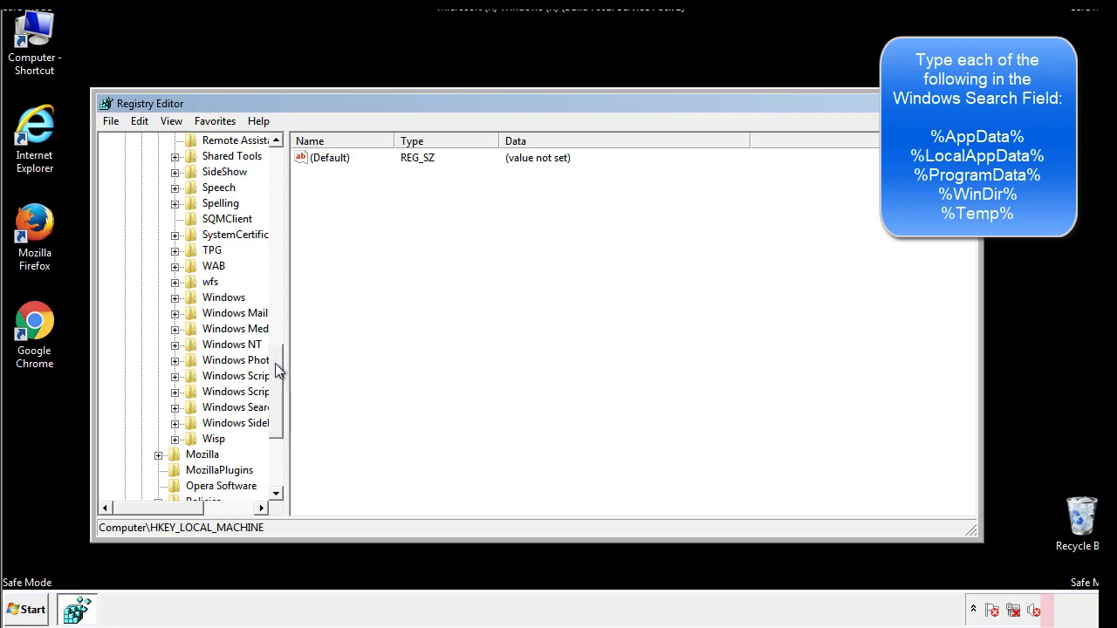
{"action": "left_click", "coordinate": [174, 298]}
{"action": "left_click", "coordinate": [191, 314]}
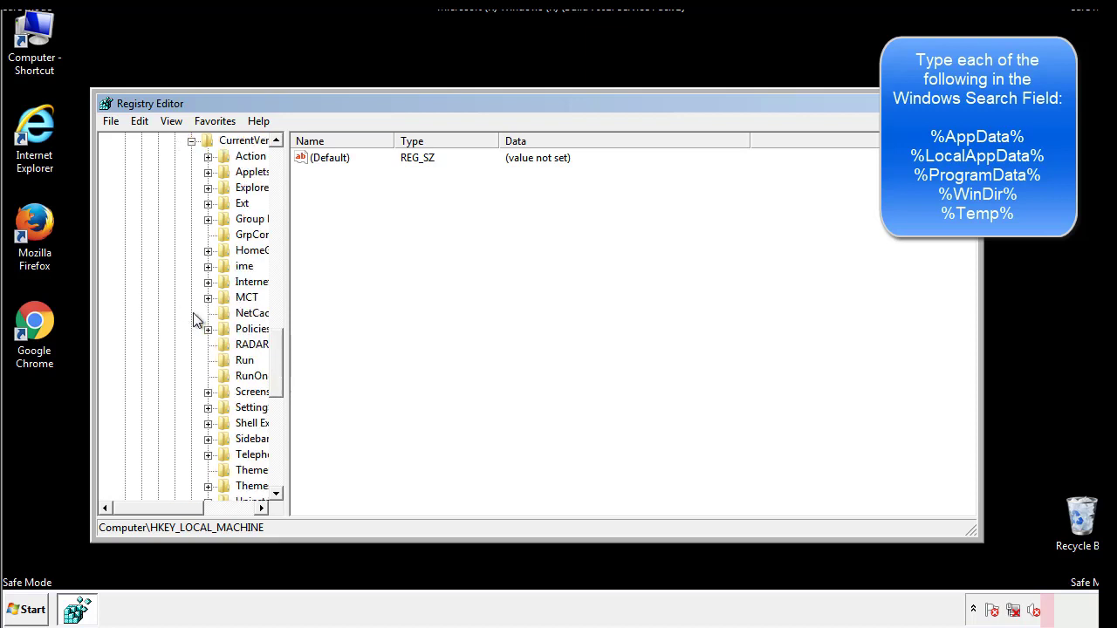
{"action": "left_click_drag", "start_coordinate": [168, 512], "coordinate": [196, 508]}
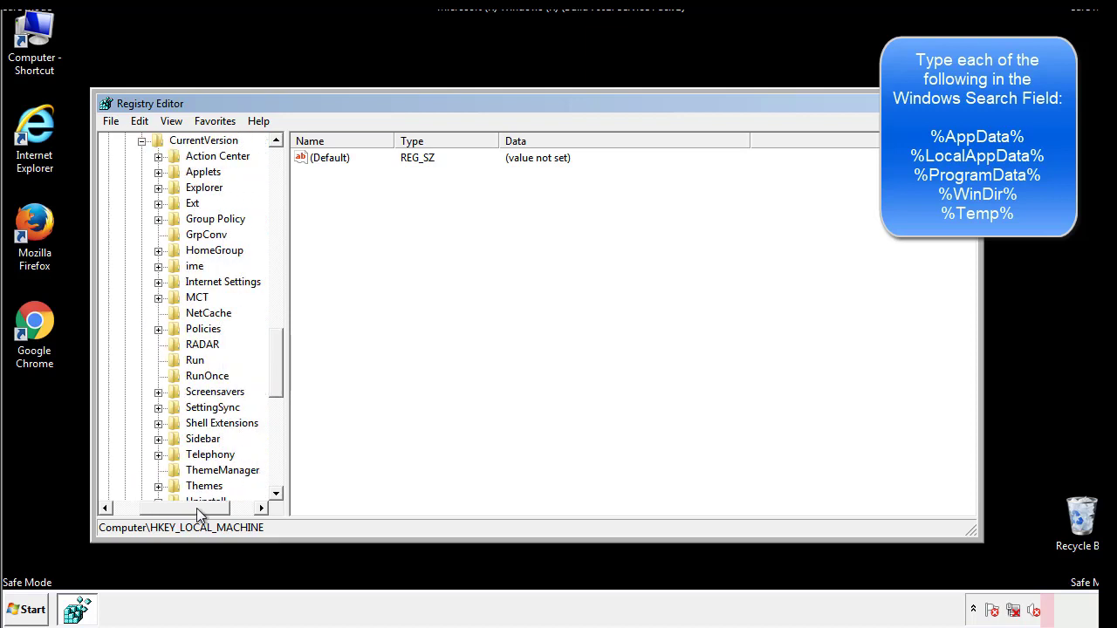
{"action": "left_click", "coordinate": [192, 358]}
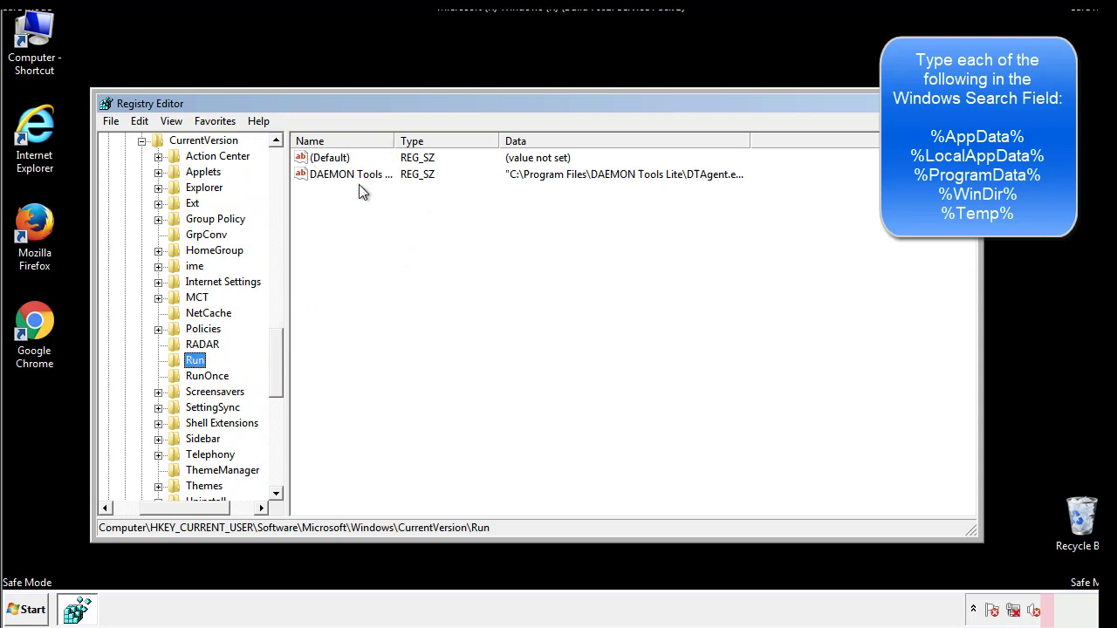
{"action": "left_click", "coordinate": [476, 204]}
Collapse the Windows key under HKEY_CURRENT_USER\Software\Microsoft and return to the start of the registry tree
{"action": "left_click_drag", "start_coordinate": [185, 505], "coordinate": [157, 507]}
{"action": "left_click_drag", "start_coordinate": [283, 379], "coordinate": [276, 364]}
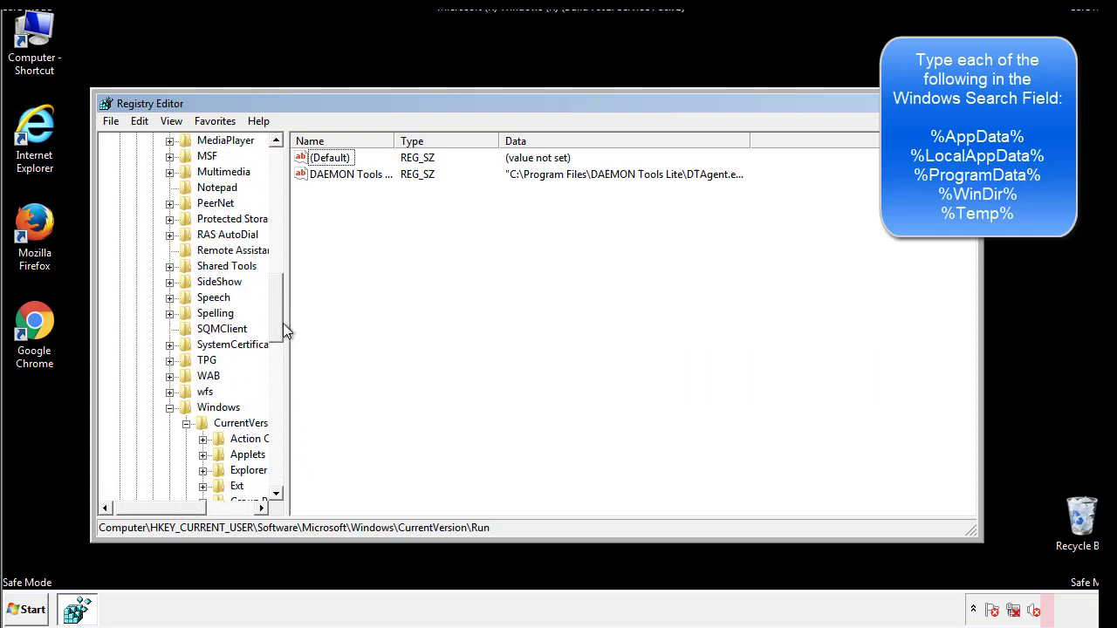
{"action": "left_click", "coordinate": [170, 408]}
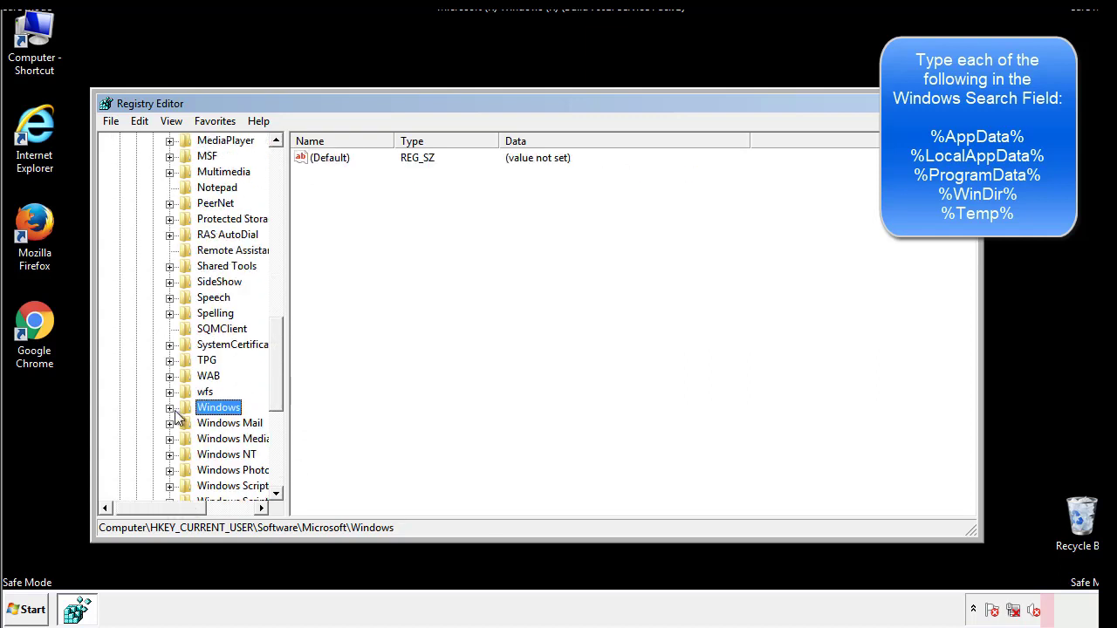
{"action": "left_click_drag", "start_coordinate": [280, 388], "coordinate": [281, 216]}
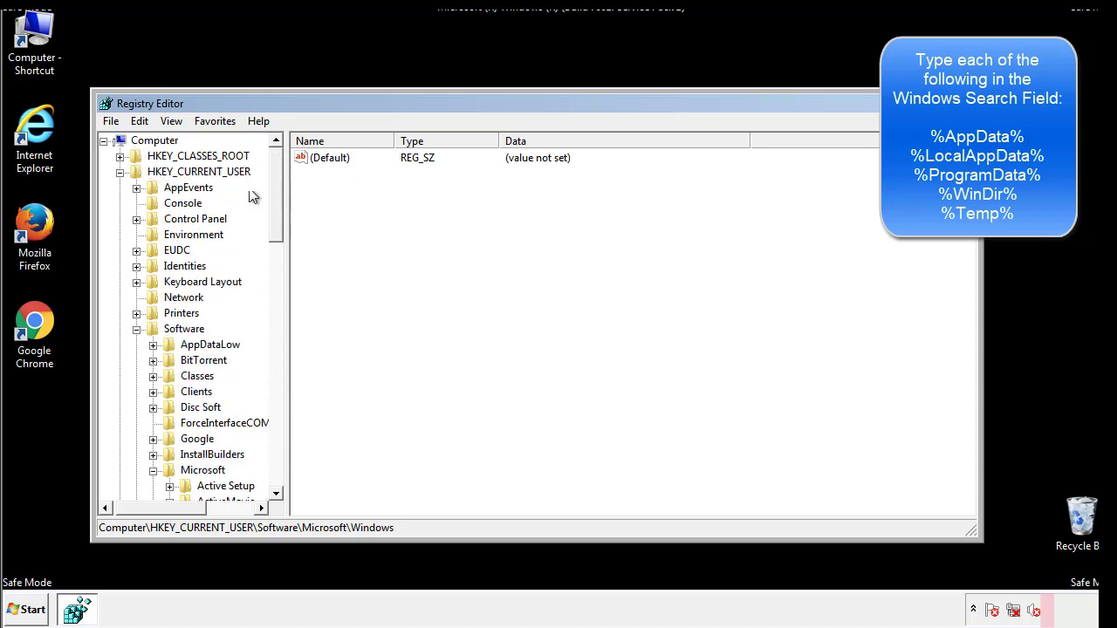
Search the registry's keys, values and data for %temp%
{"action": "left_click", "coordinate": [145, 122]}
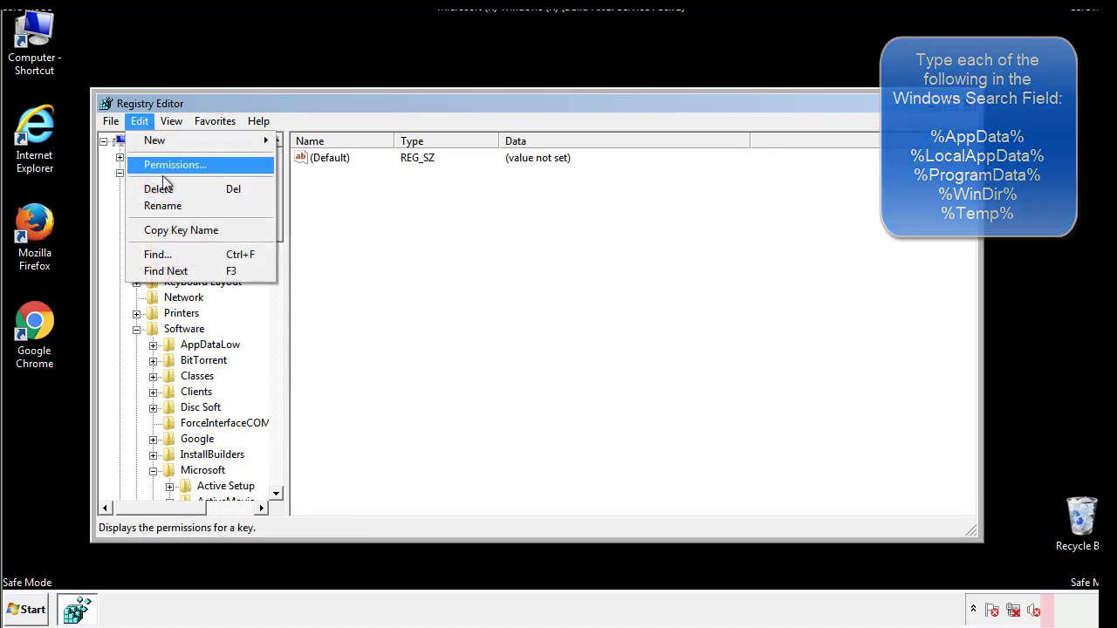
{"action": "left_click", "coordinate": [158, 254]}
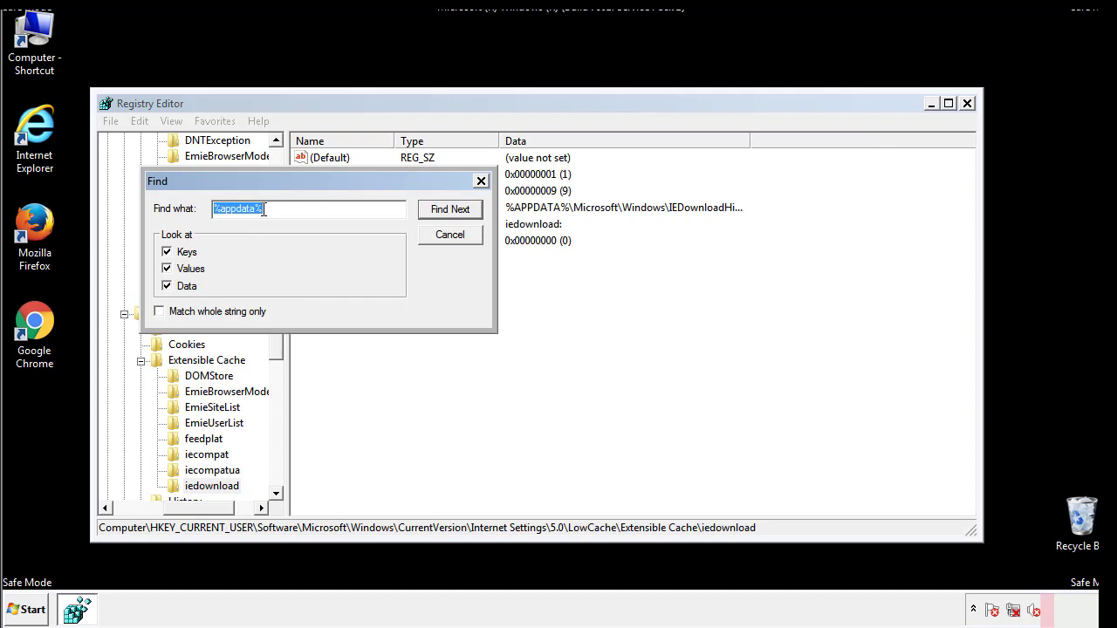
{"action": "type", "text": "%temp%"}
{"action": "key", "text": "Return"}
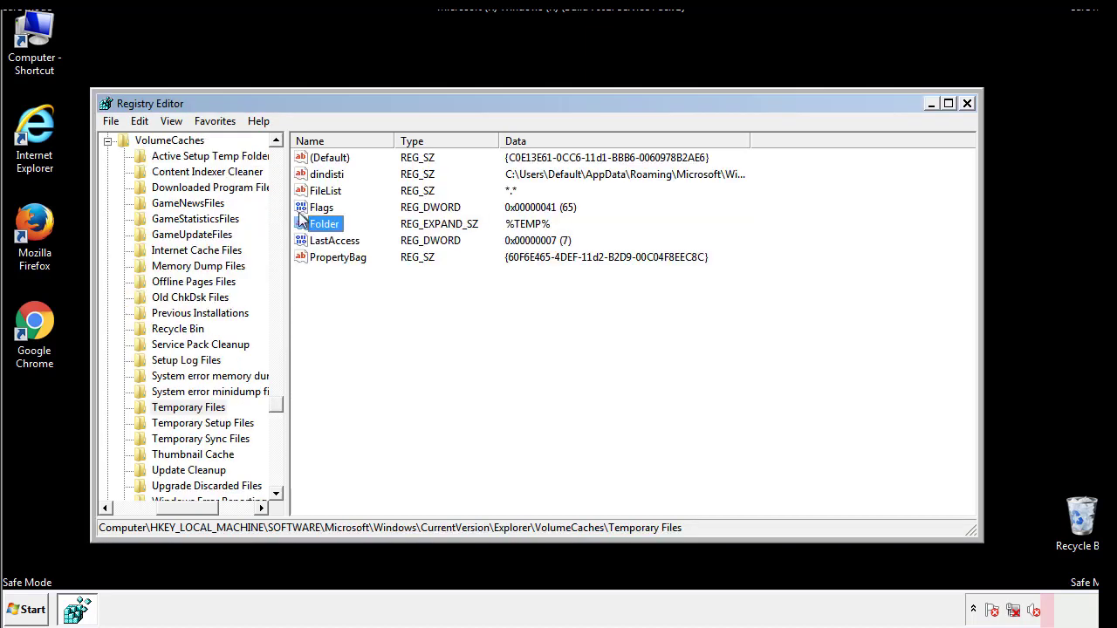
Delete all values in the VolumeCaches\Temporary Files registry key and close the Registry Editor
{"action": "left_click", "coordinate": [455, 304]}
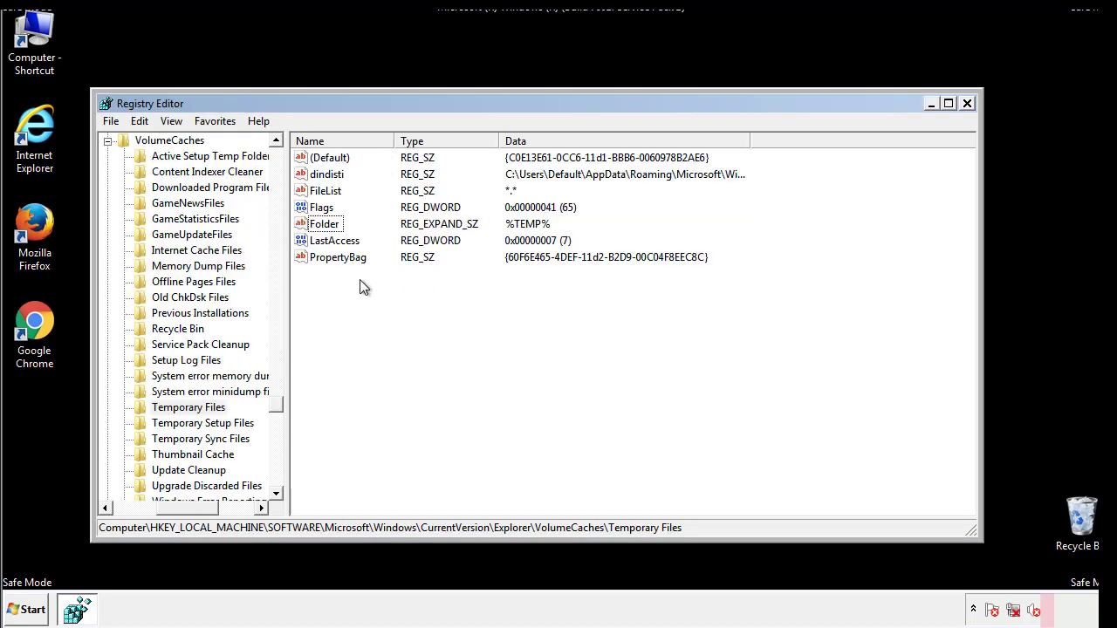
{"action": "left_click_drag", "start_coordinate": [360, 288], "coordinate": [316, 157]}
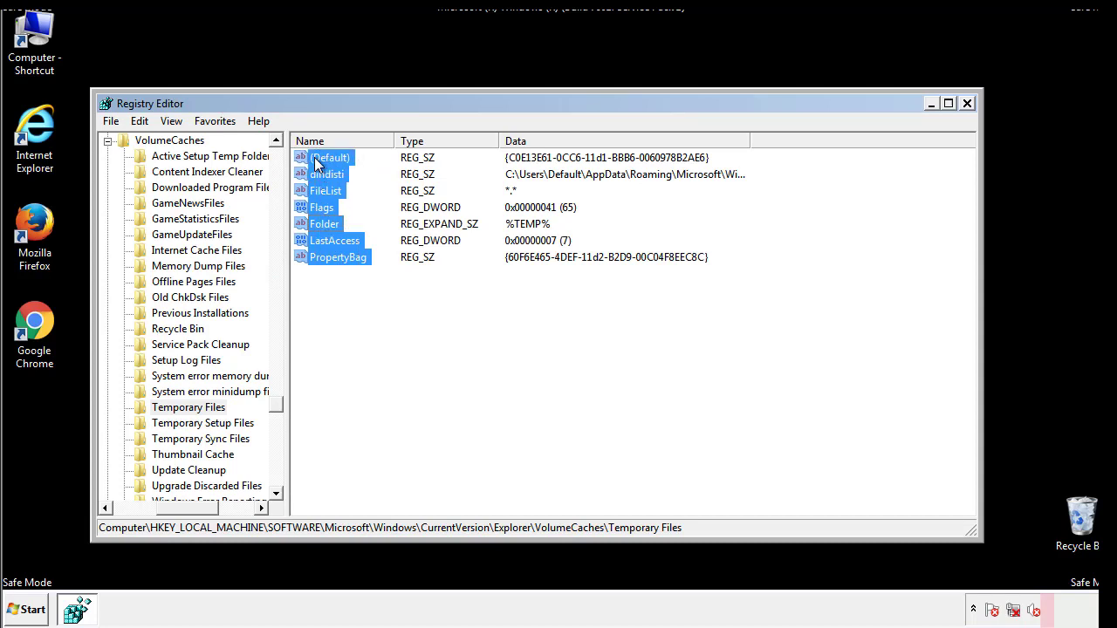
{"action": "right_click", "coordinate": [316, 163]}
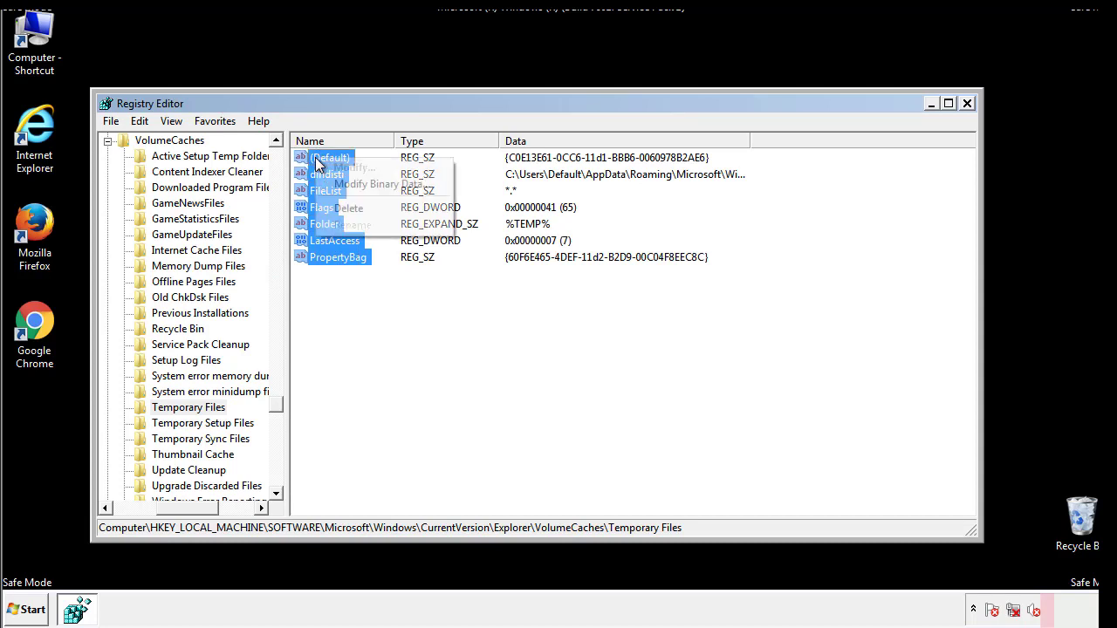
{"action": "left_click", "coordinate": [340, 209]}
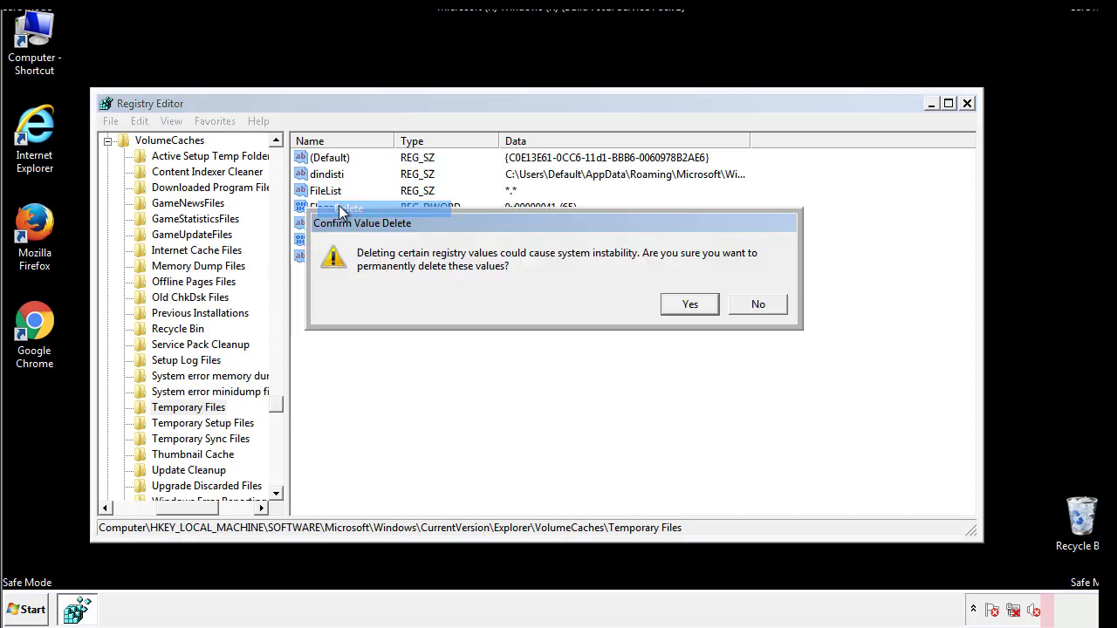
{"action": "left_click", "coordinate": [709, 305]}
{"action": "left_click", "coordinate": [389, 215]}
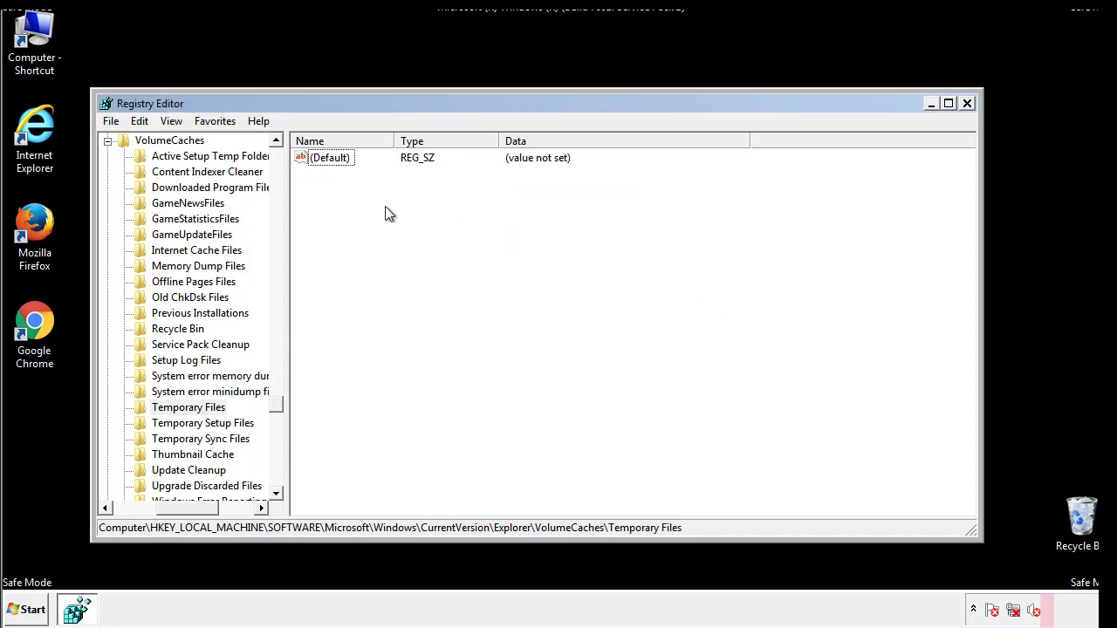
{"action": "left_click", "coordinate": [968, 104]}
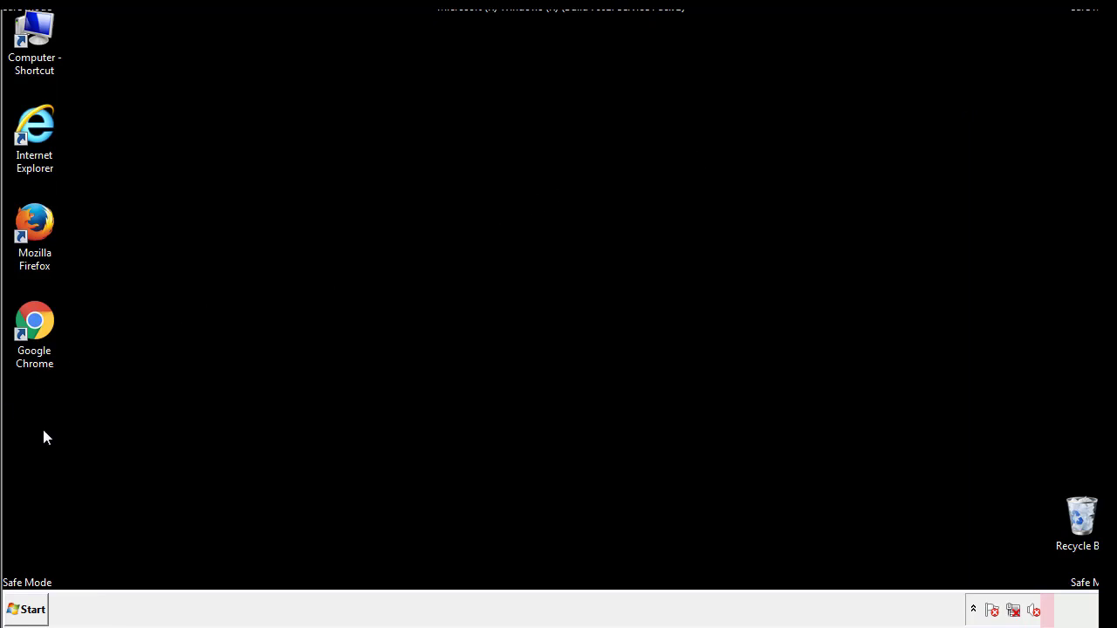
Open System Configuration by searching for and running msconfig
{"action": "left_click", "coordinate": [22, 611]}
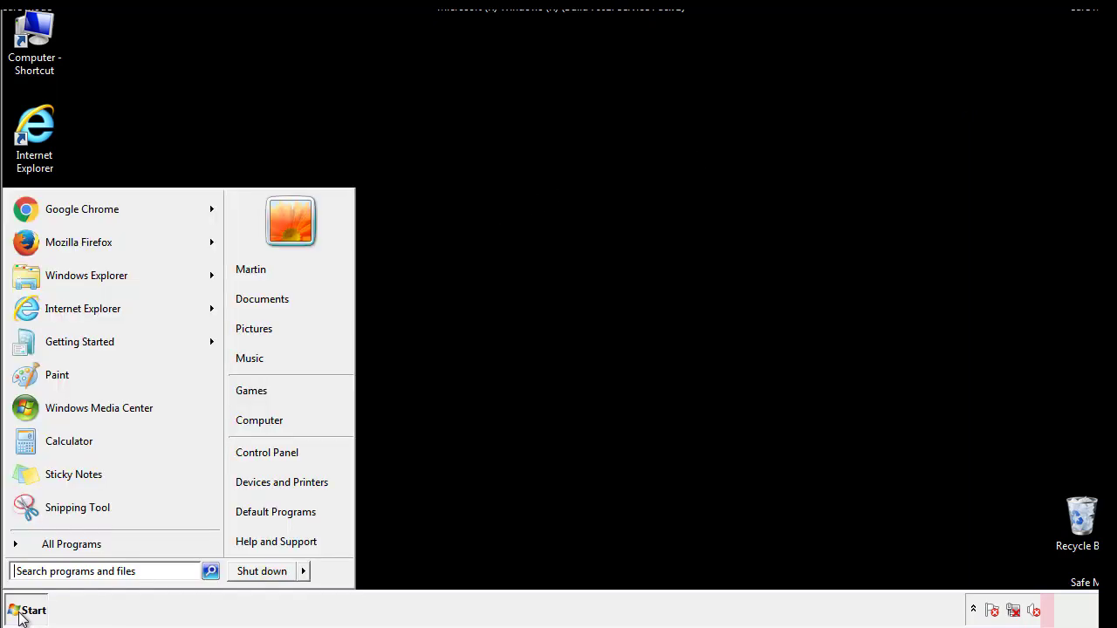
{"action": "left_click", "coordinate": [61, 571]}
{"action": "type", "text": "mscon"}
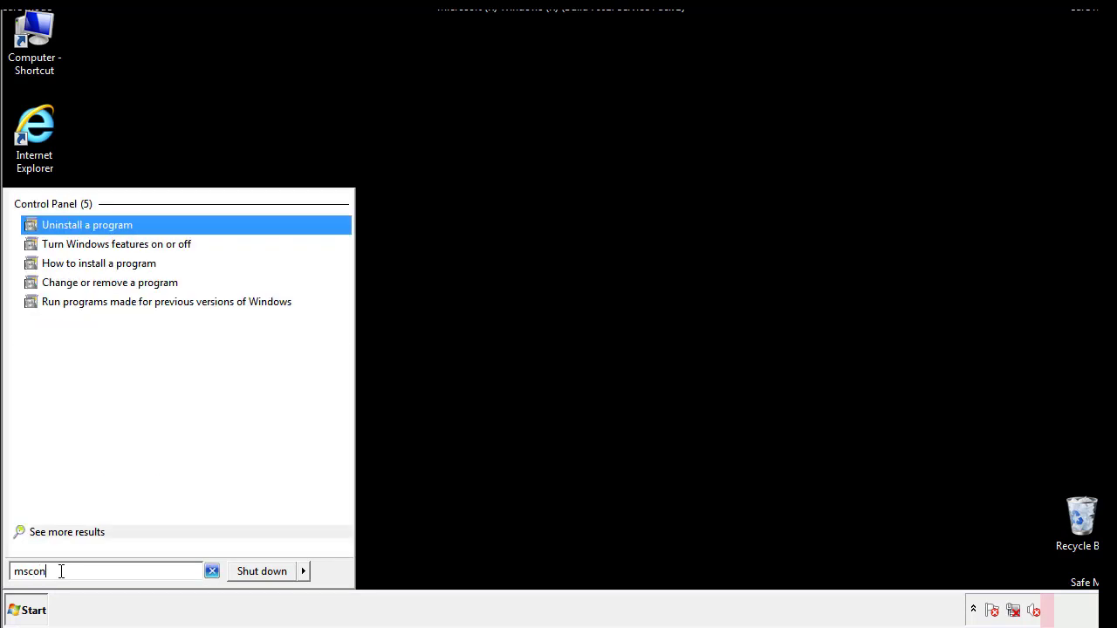
{"action": "type", "text": "fgi"}
{"action": "key", "text": "BackSpace"}
{"action": "key", "text": "BackSpace"}
{"action": "type", "text": "ig"}
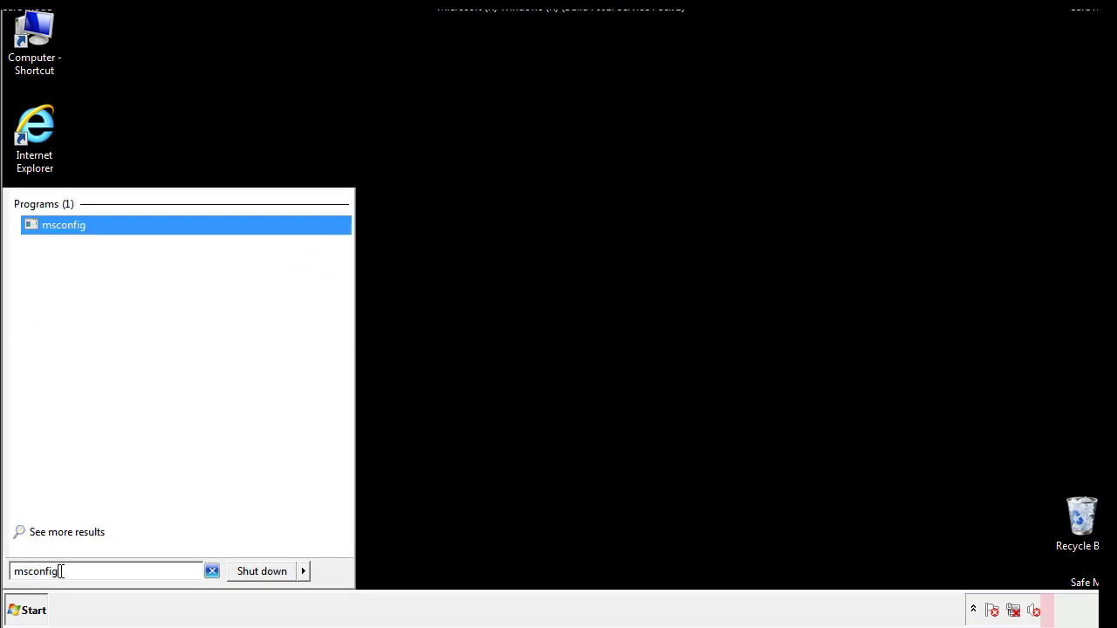
{"action": "key", "text": "Return"}
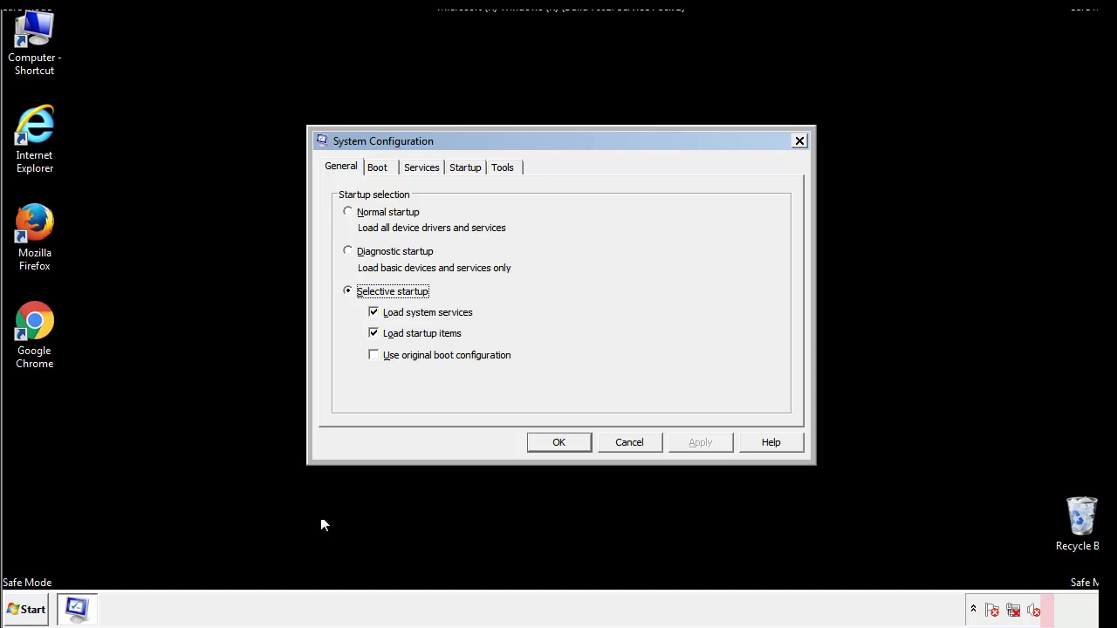
Turn off Safe boot in the boot options, apply the change and restart the computer
{"action": "left_click", "coordinate": [379, 164]}
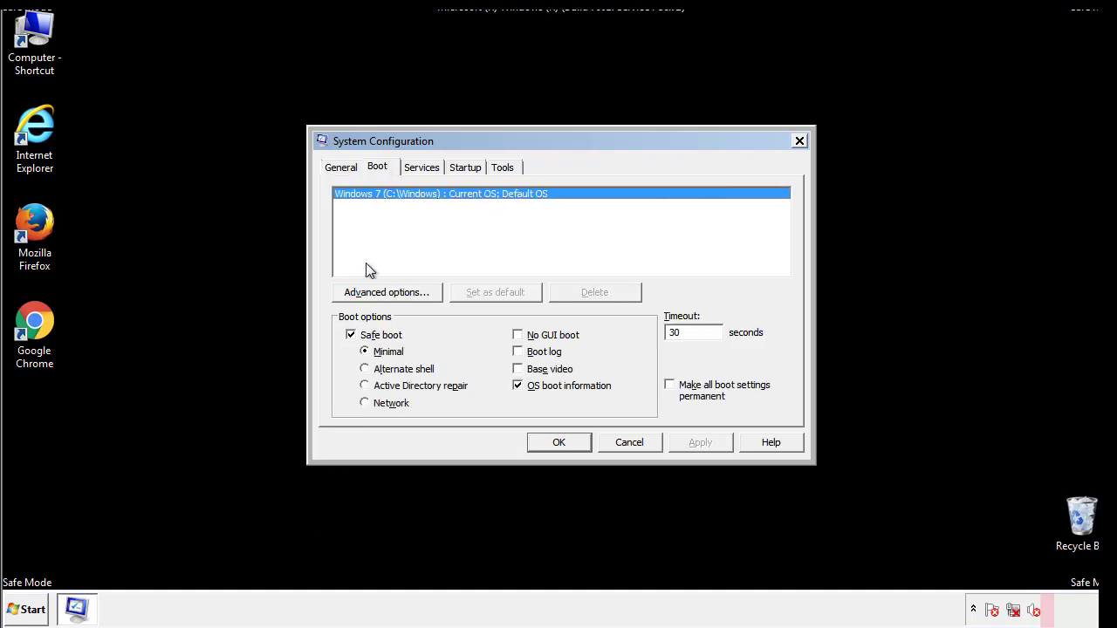
{"action": "left_click", "coordinate": [352, 336]}
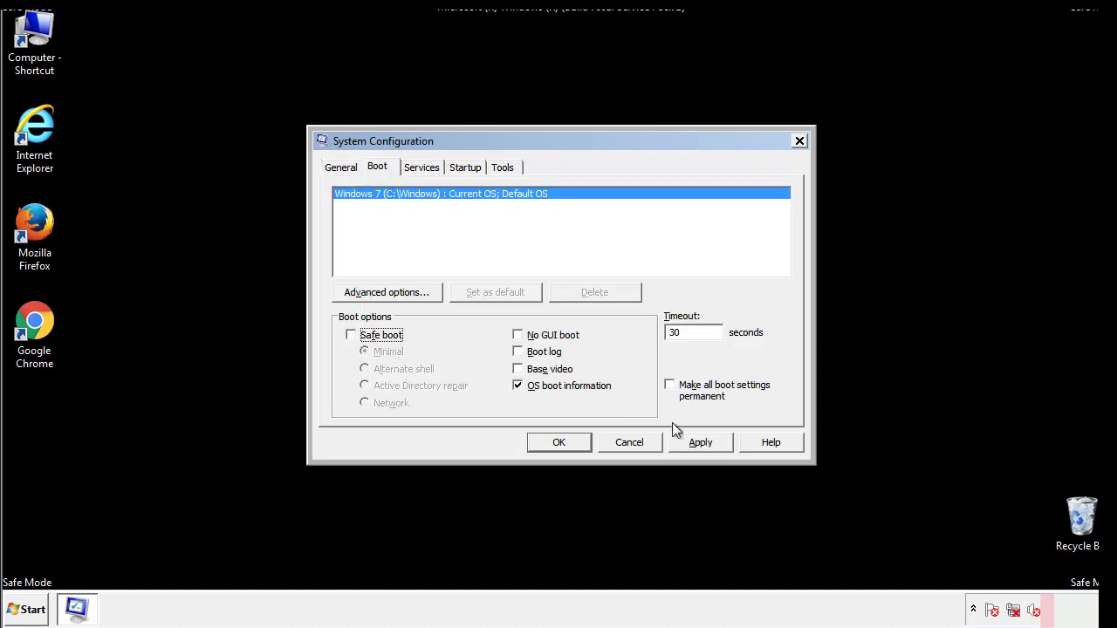
{"action": "left_click", "coordinate": [702, 442]}
{"action": "left_click", "coordinate": [557, 443]}
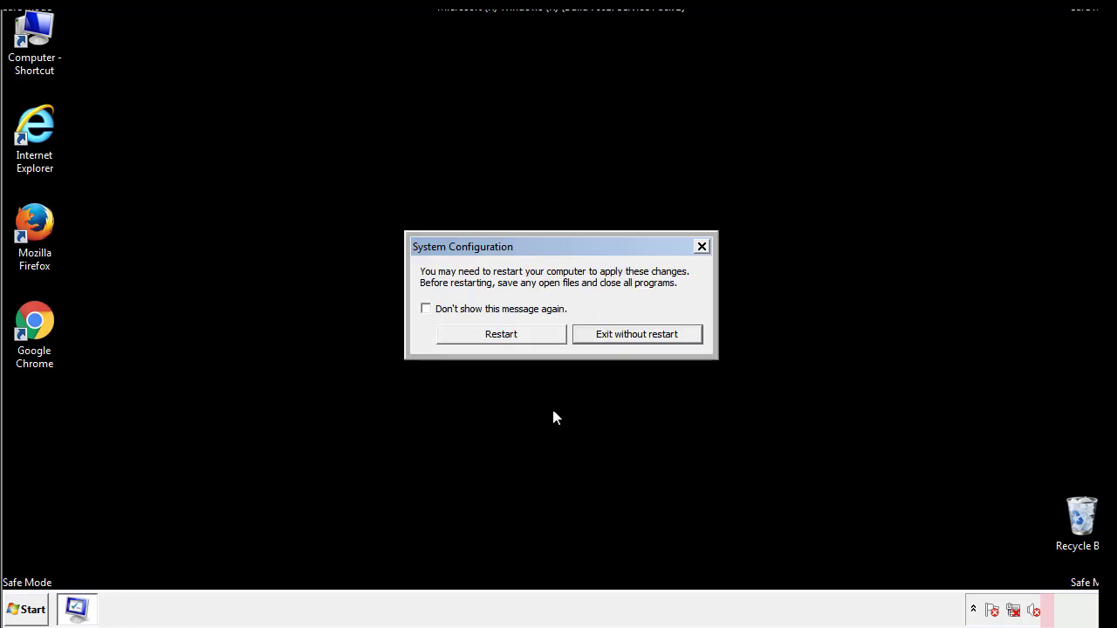
{"action": "left_click", "coordinate": [516, 341]}
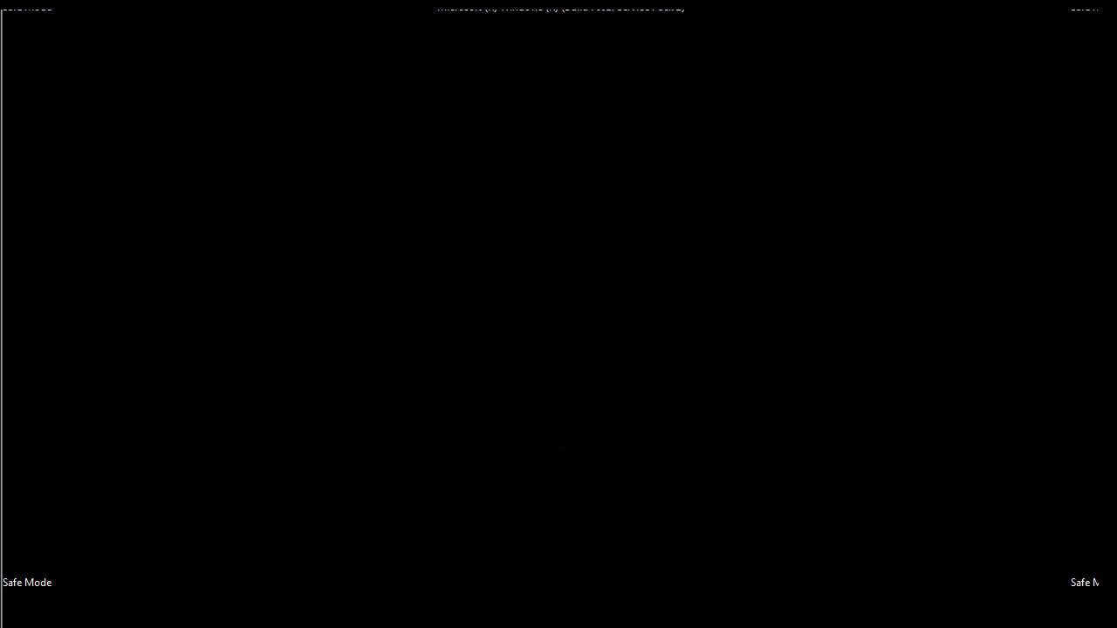